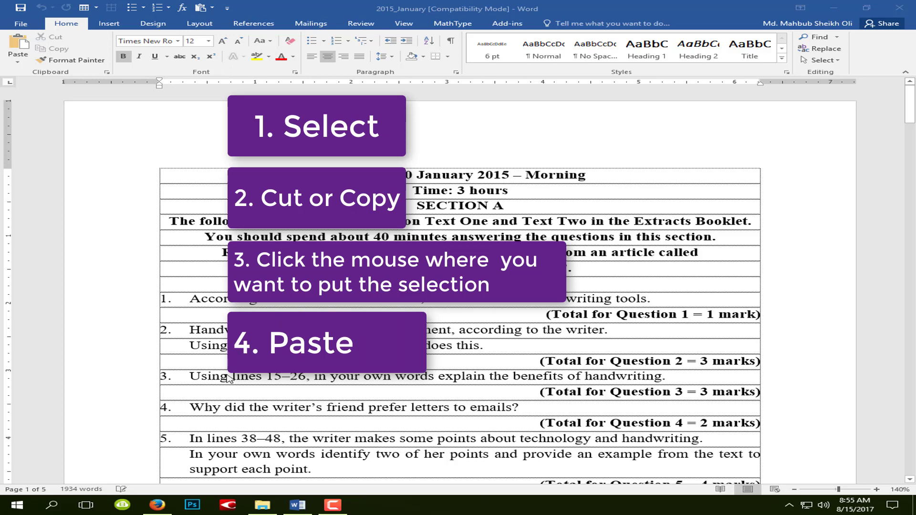
Paste the copied content and place the cursor in question 2's text
key("ctrl+v")
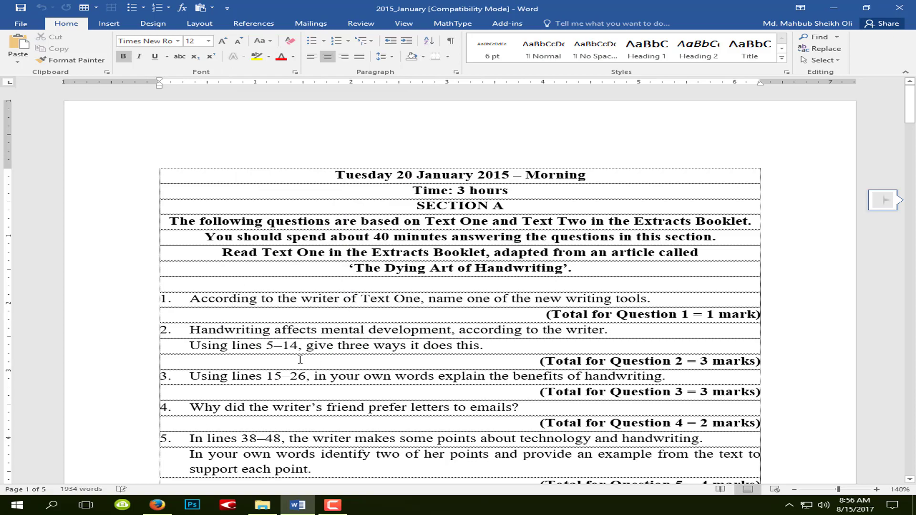
scroll(541, 320, "down", 3)
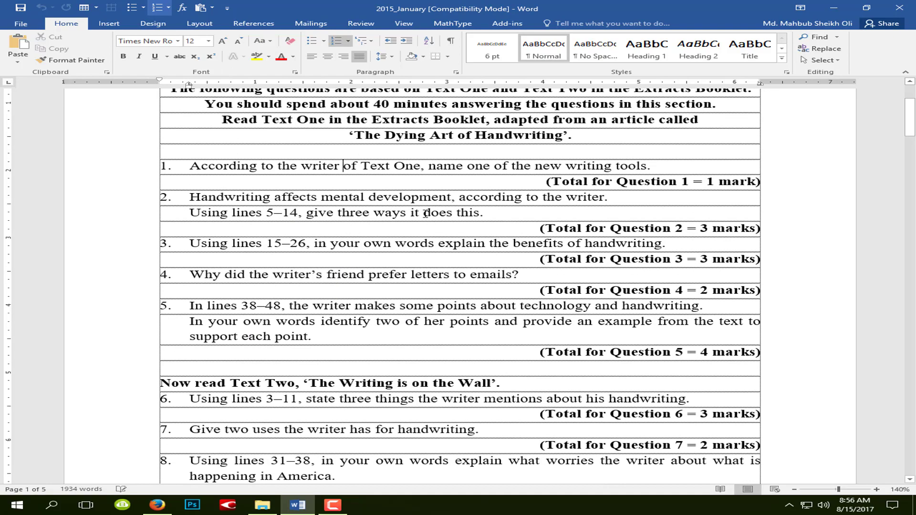
left_click(423, 213)
Scroll to the top of page 2, where 'The Dying Art of Handwriting' begins
scroll(412, 372, "up", 2)
scroll(412, 371, "up", 1)
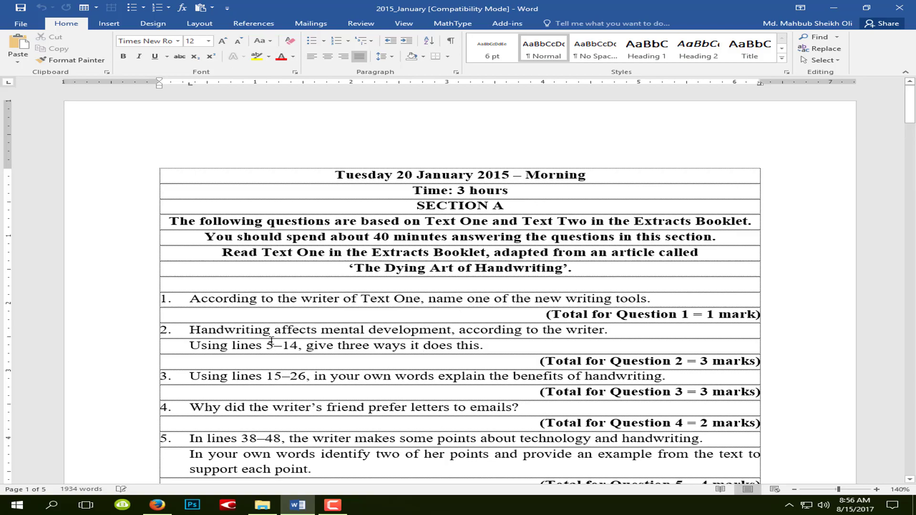
scroll(270, 341, "down", 20)
scroll(248, 334, "down", 4)
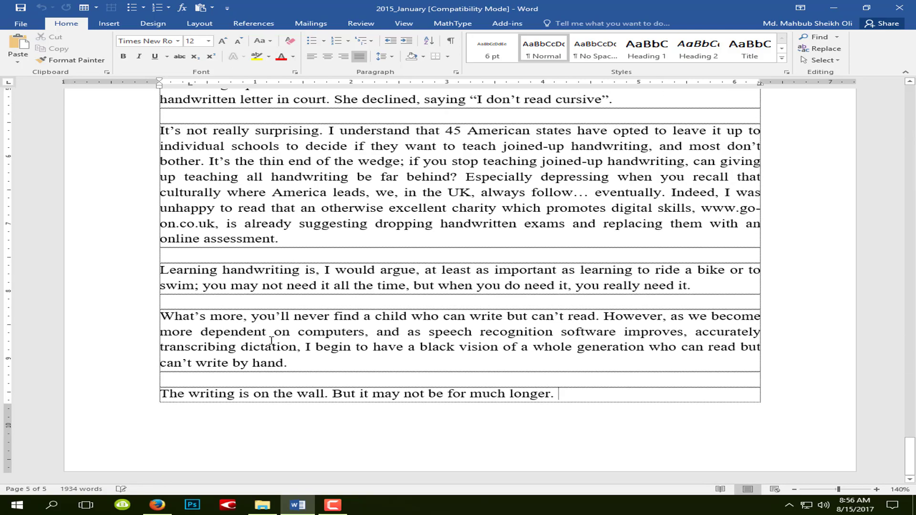
scroll(214, 325, "up", 15)
scroll(190, 312, "up", 6)
scroll(189, 312, "up", 20)
scroll(190, 310, "up", 9)
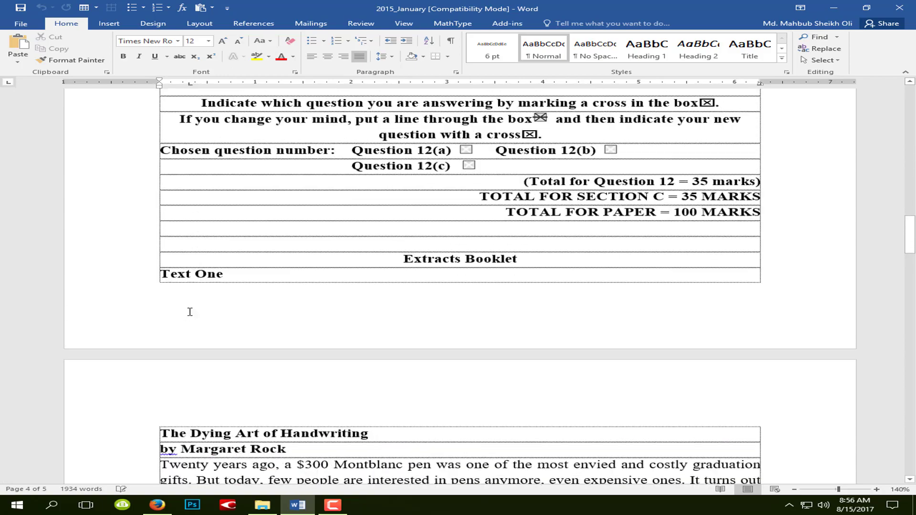
scroll(170, 342, "down", 1)
scroll(167, 371, "down", 1)
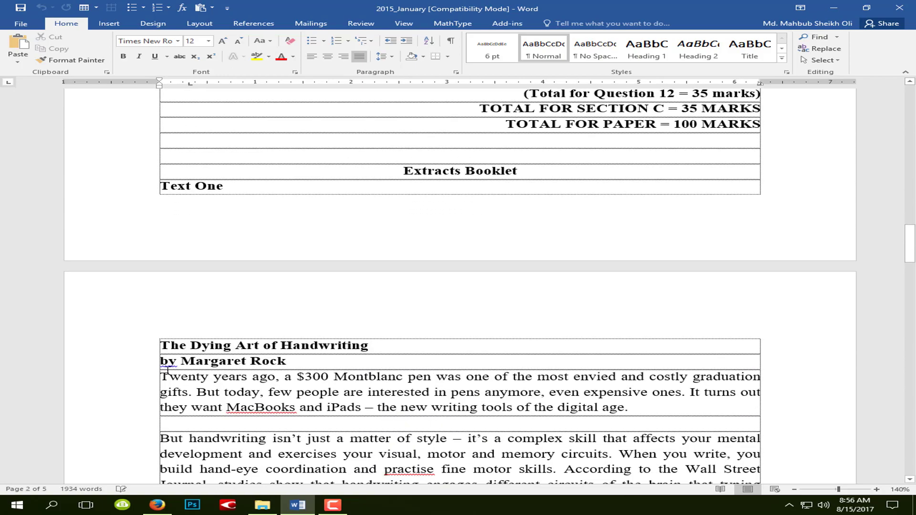
Select the author byline beneath 'The Dying Art of Handwriting' from the left margin
left_click(129, 368)
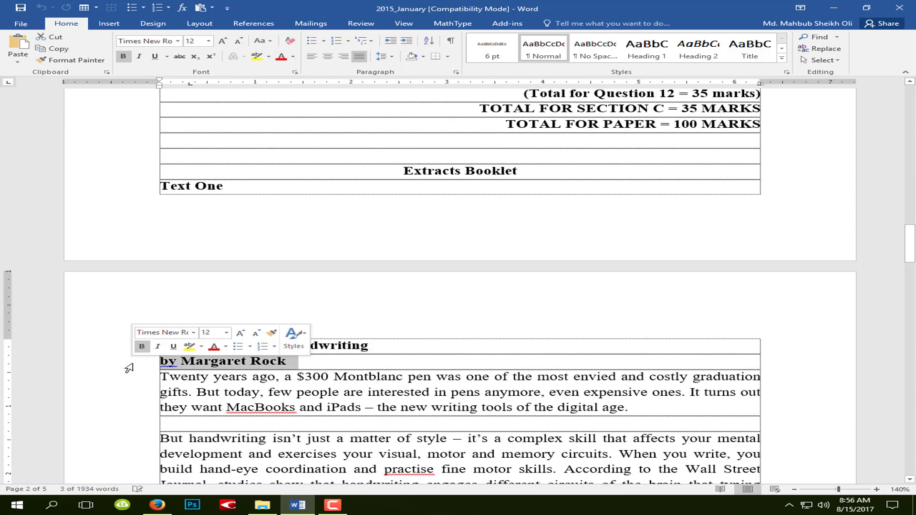
left_click(121, 367)
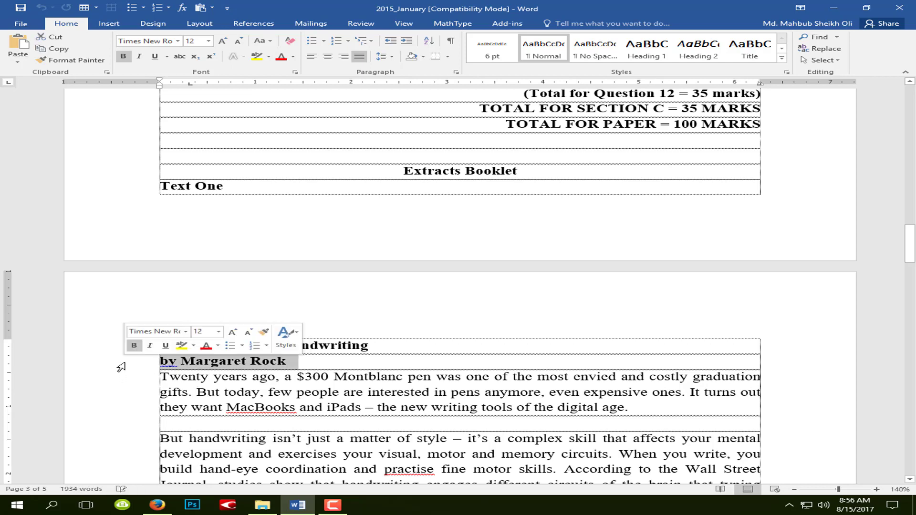
left_click(171, 377)
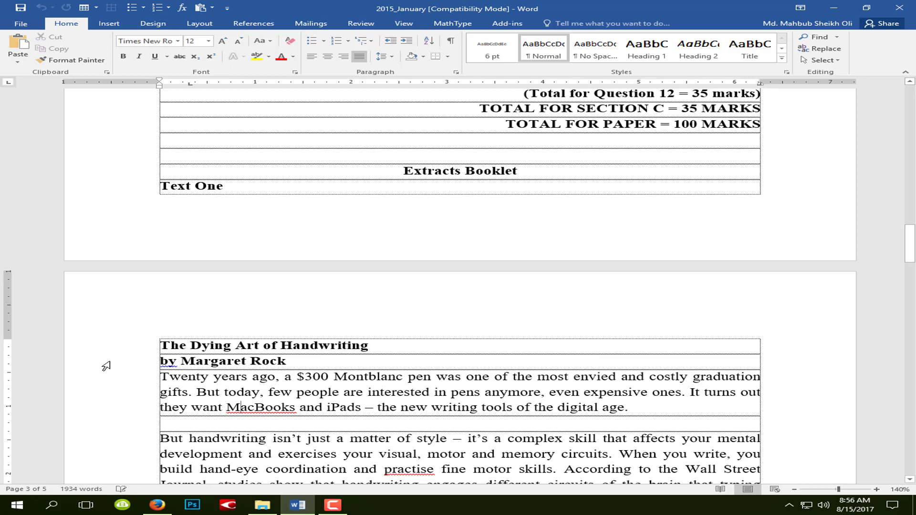
left_click(106, 366)
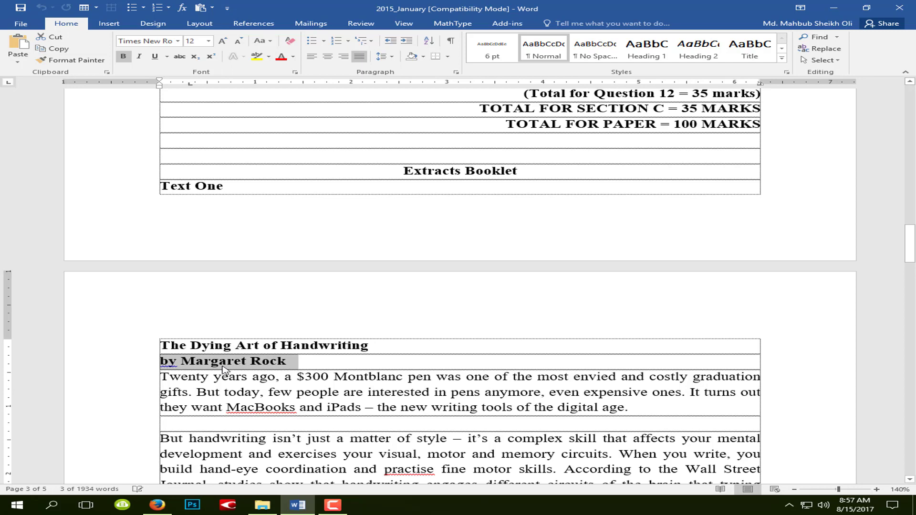
Cut the author byline and display the Clipboard history pane
right_click(224, 370)
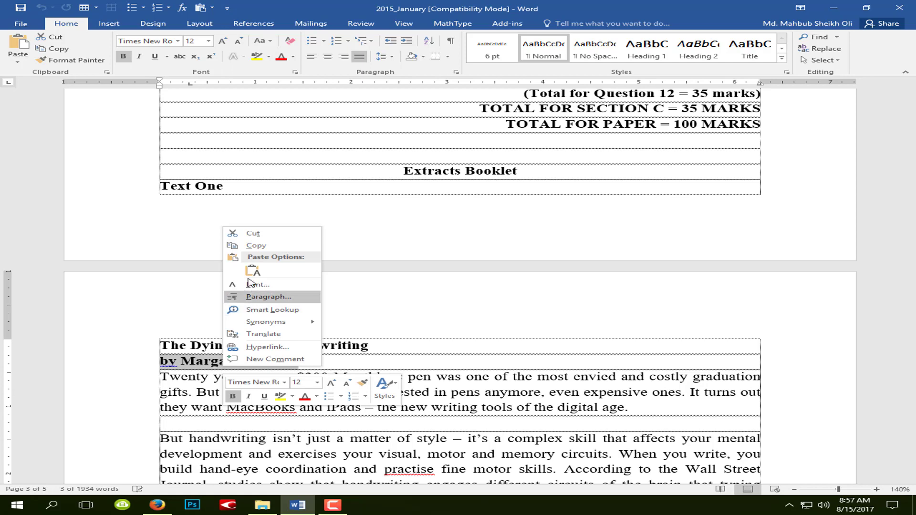
left_click(247, 234)
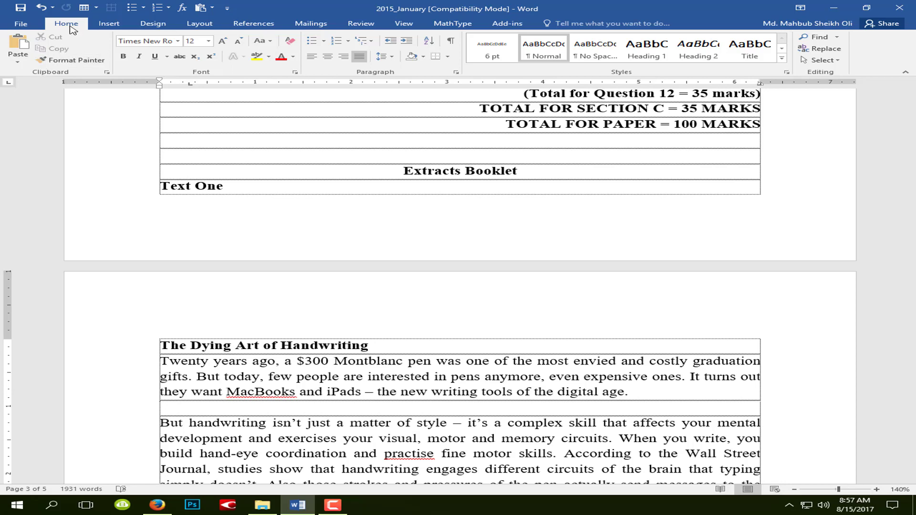
left_click(56, 58)
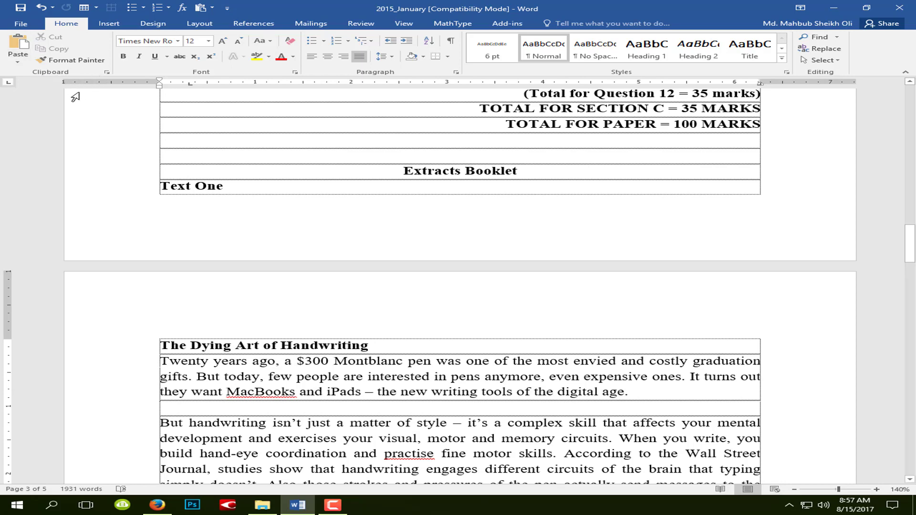
left_click(107, 72)
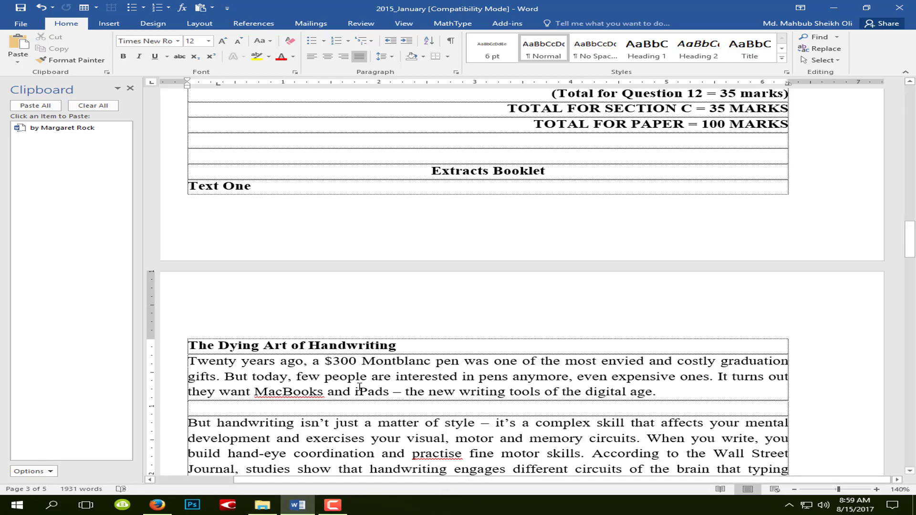
mouse_move(62, 127)
scroll(356, 389, "down", 3)
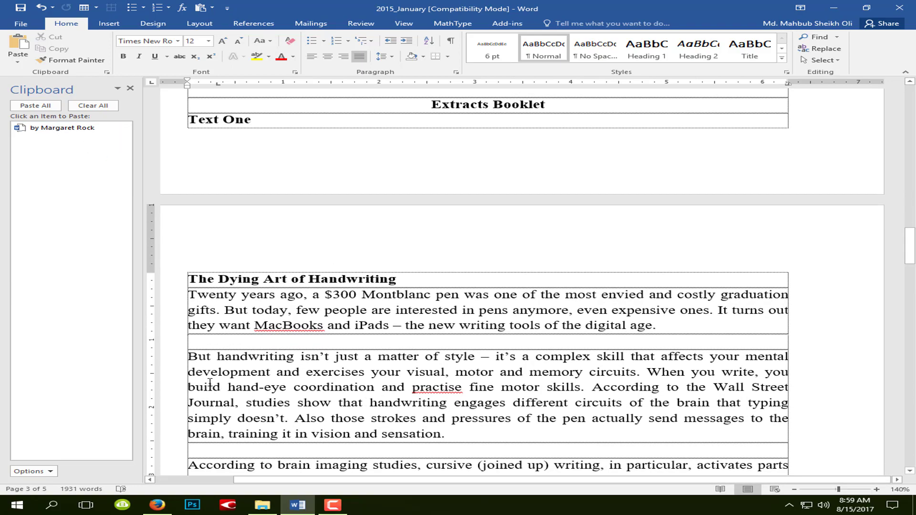
scroll(225, 377, "down", 3)
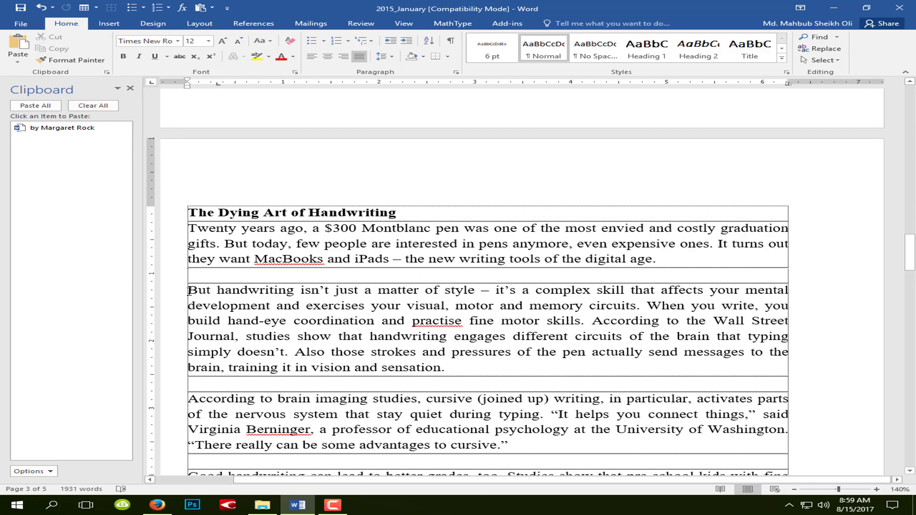
right_click(189, 291)
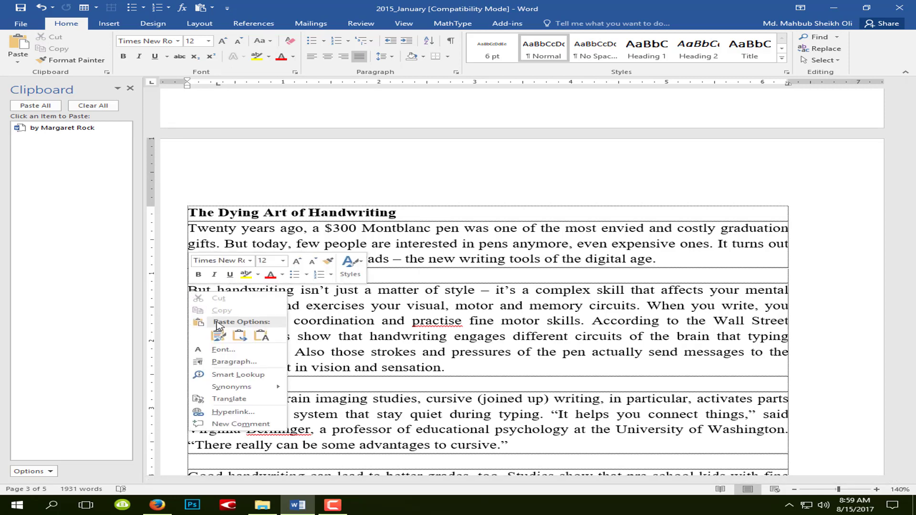
left_click(361, 216)
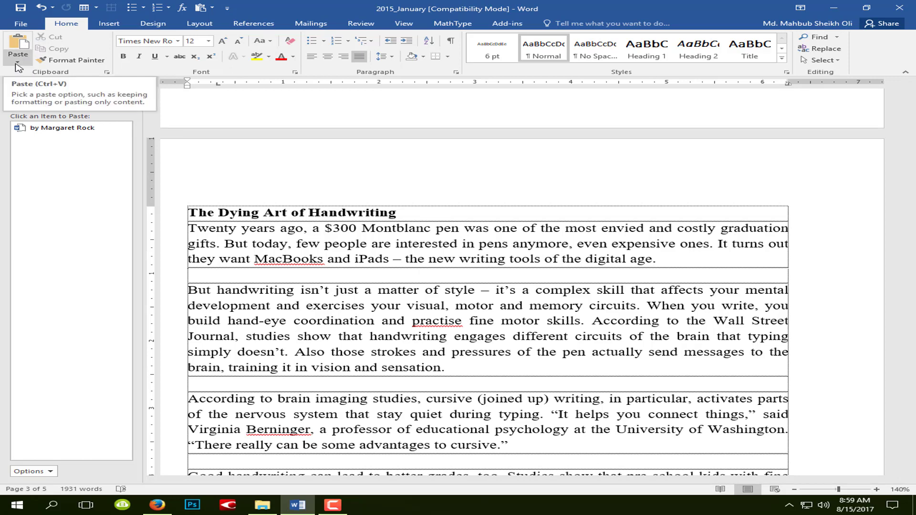
left_click(18, 66)
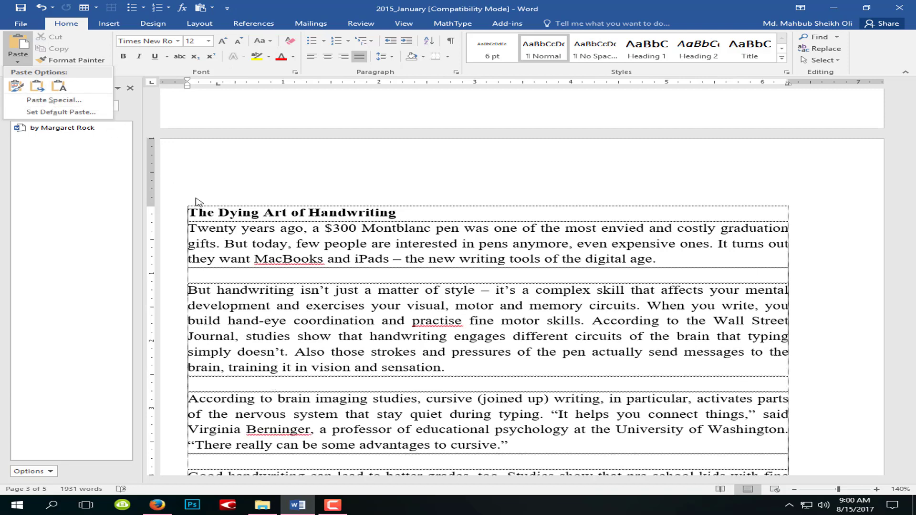
left_click(303, 237)
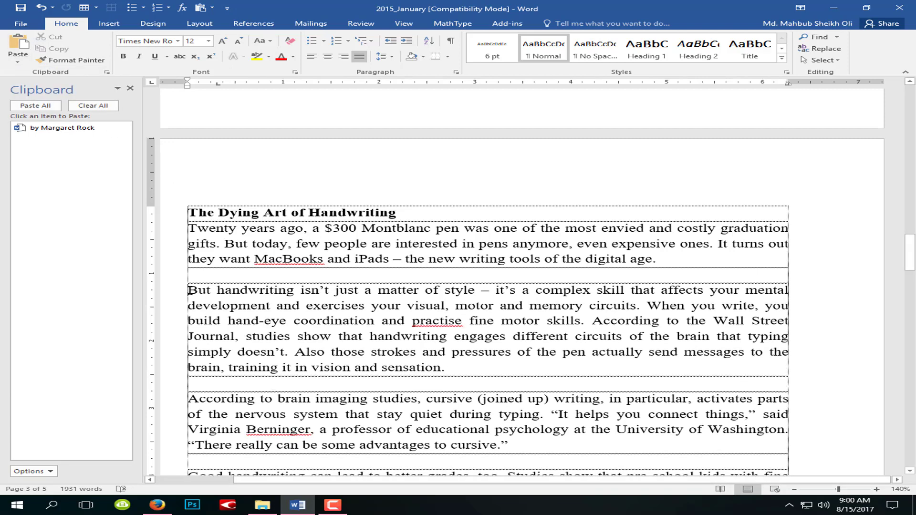
Paste the byline from the Clipboard pane on its own line above 'But handwriting'
left_click(19, 45)
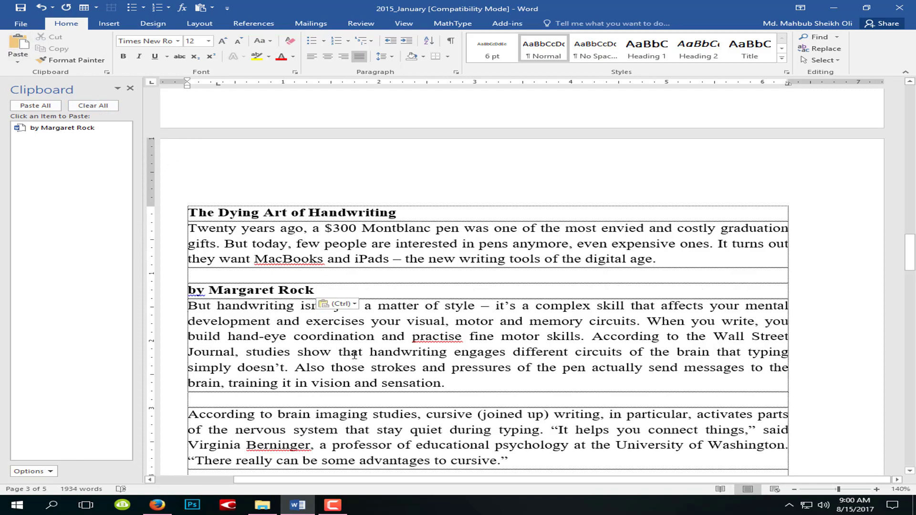
scroll(354, 355, "up", 3)
scroll(327, 344, "up", 3)
scroll(311, 332, "down", 2)
scroll(218, 331, "down", 2)
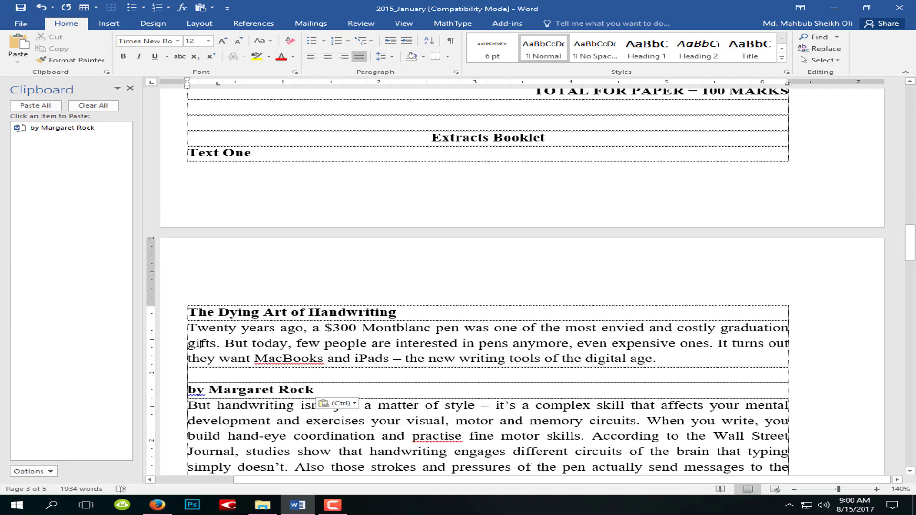
scroll(195, 340, "down", 3)
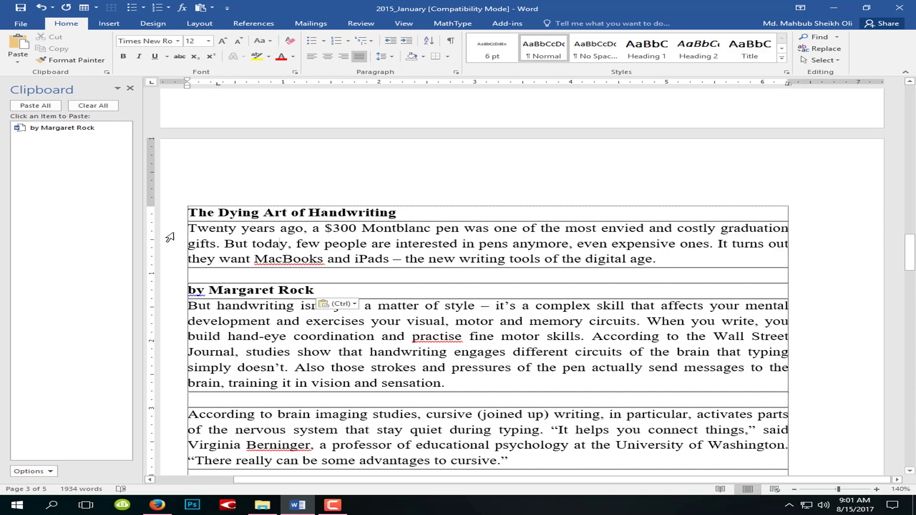
Select the whole 'Twenty years ago, a $300 Montblanc pen' paragraph and copy it
left_click(176, 241)
left_click_drag(176, 241, 178, 246)
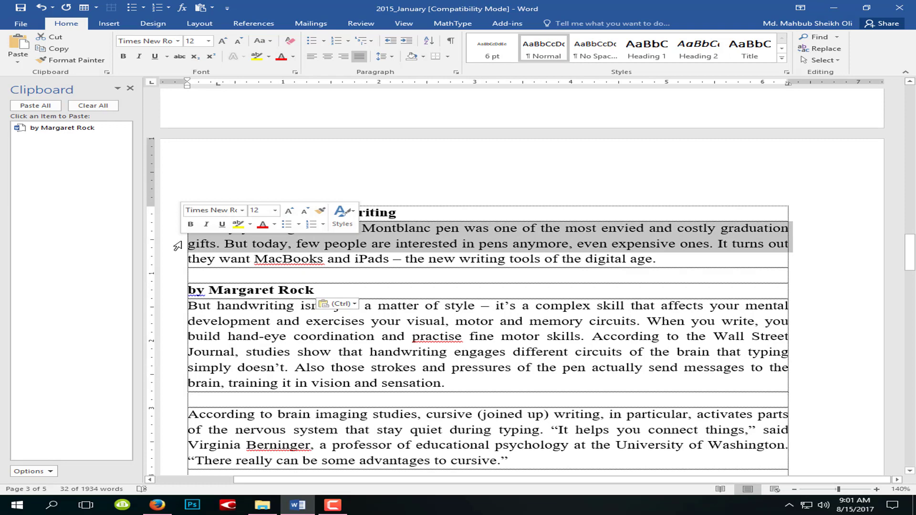
left_click(183, 238)
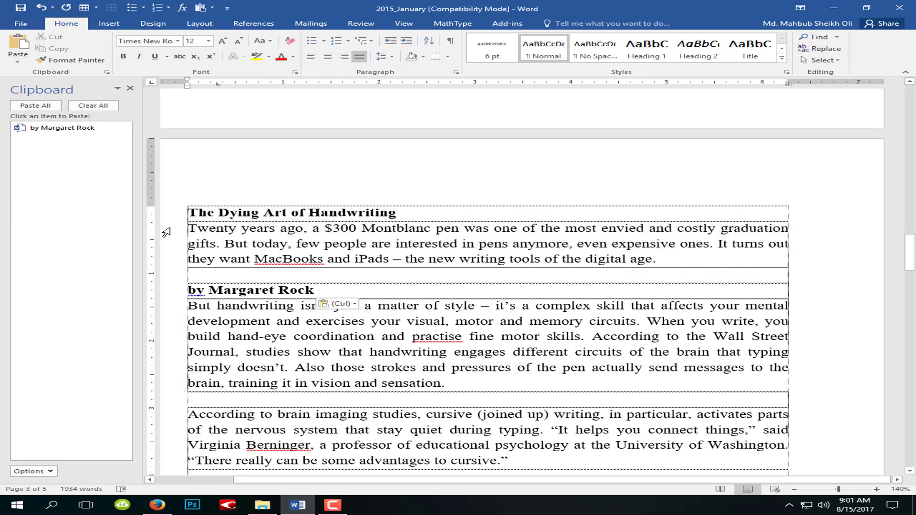
left_click_drag(166, 232, 191, 262)
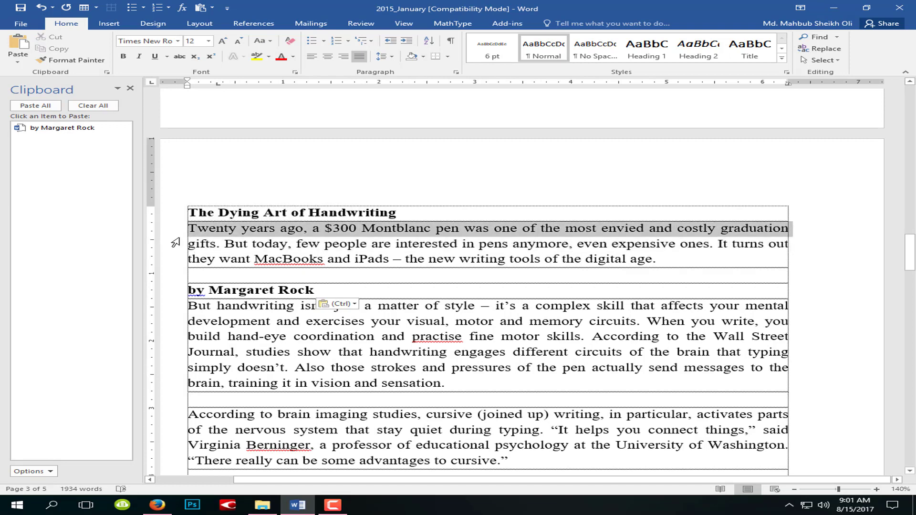
left_click(192, 262)
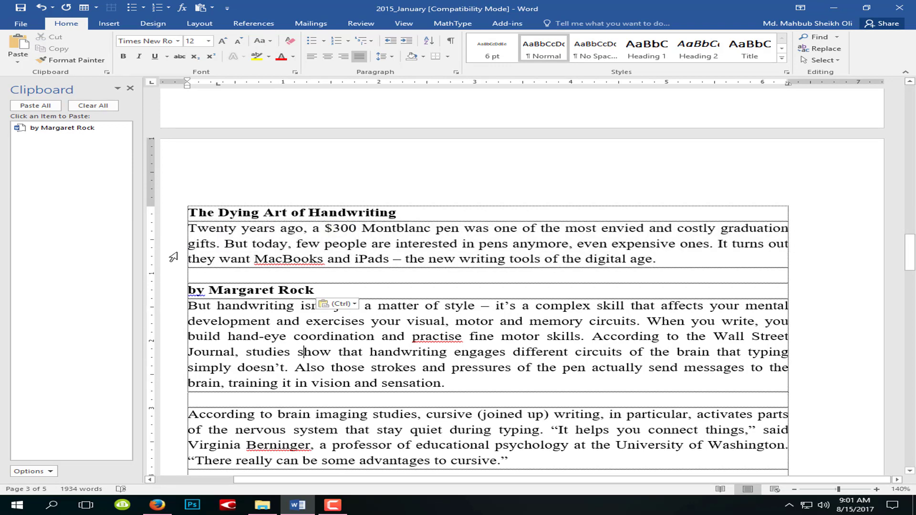
triple_click(250, 245)
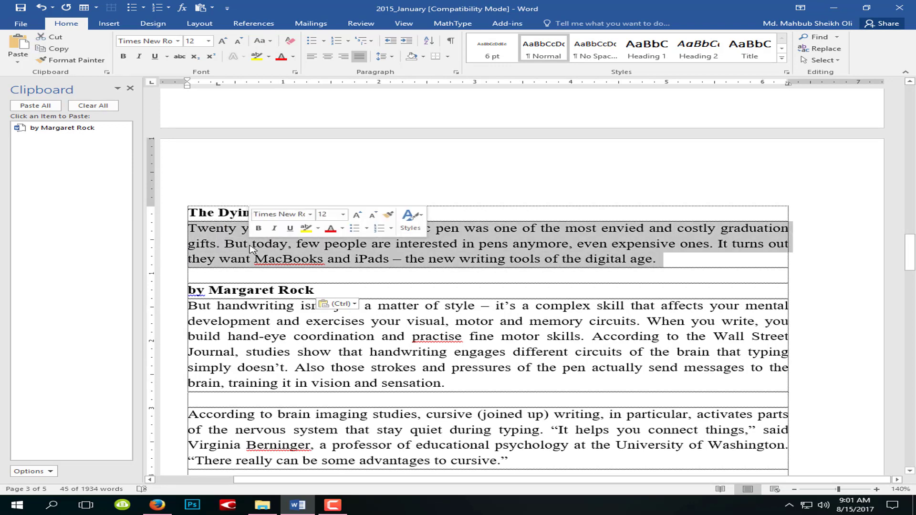
left_click(250, 246)
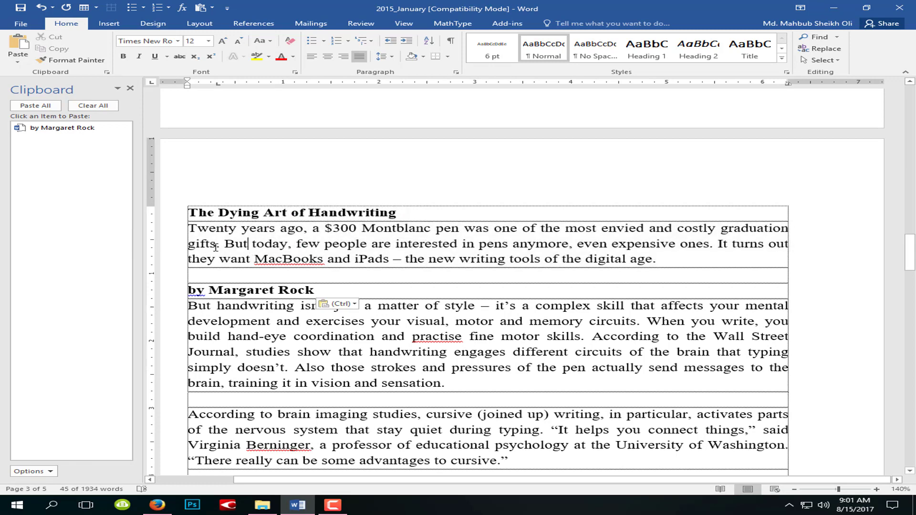
left_click(164, 245)
double_click(164, 245)
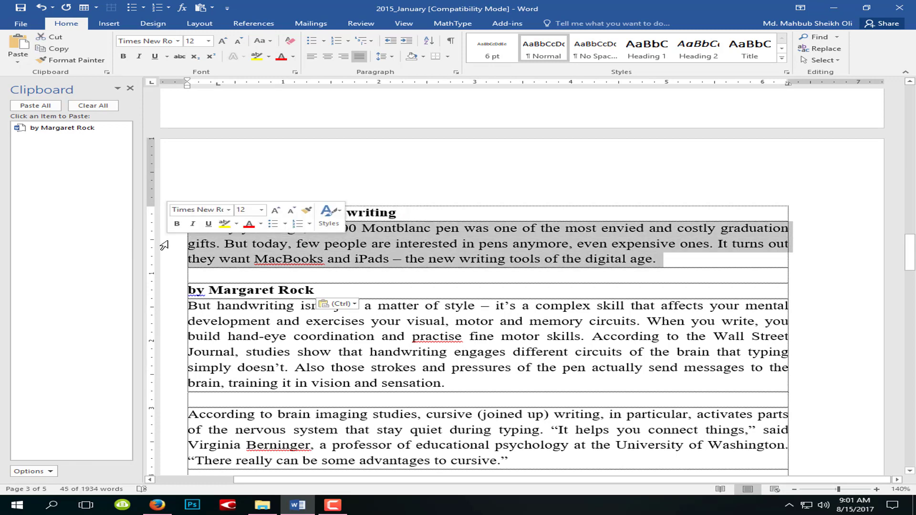
left_click(190, 229)
mouse_move(189, 229)
left_mouse_down()
mouse_move(689, 256)
mouse_move(705, 260)
mouse_move(705, 276)
left_mouse_up()
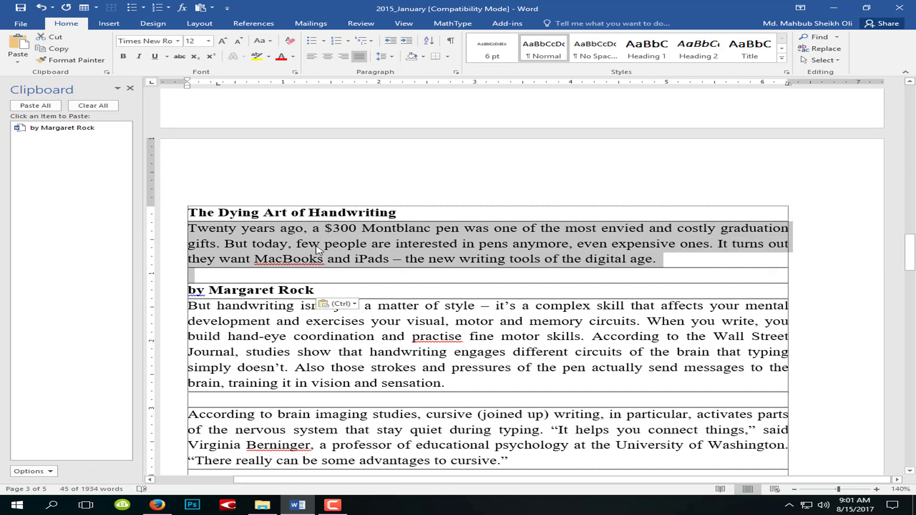
left_click(56, 49)
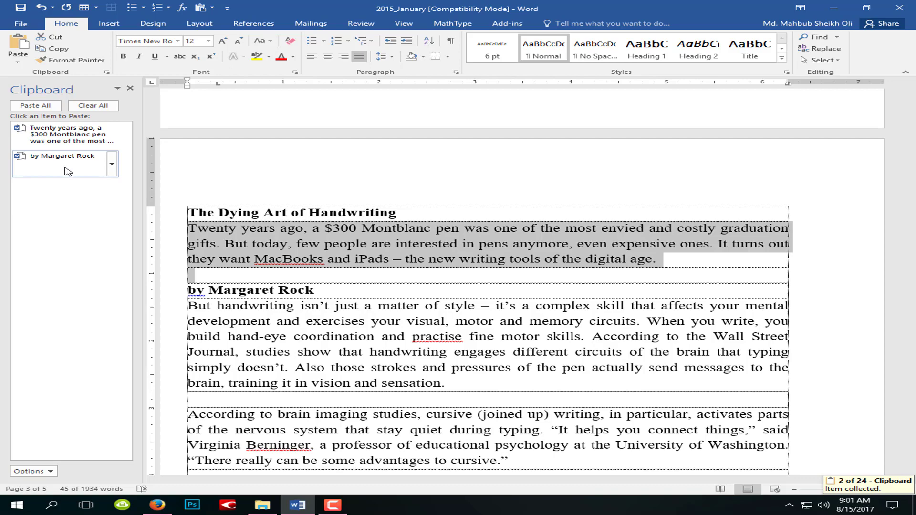
Paste the 'Twenty years ago' paragraph from the Clipboard pane just before 'Good handwriting'
scroll(219, 299, "down", 2)
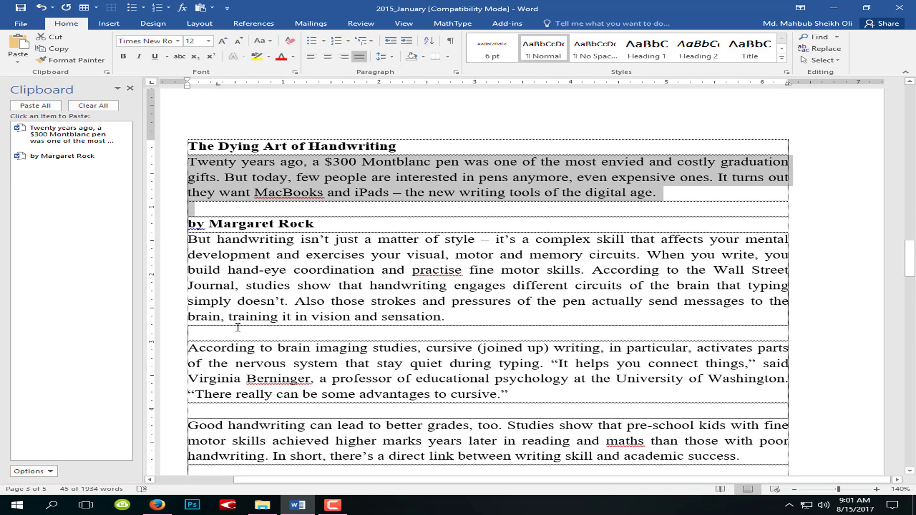
scroll(210, 320, "down", 2)
scroll(196, 345, "down", 1)
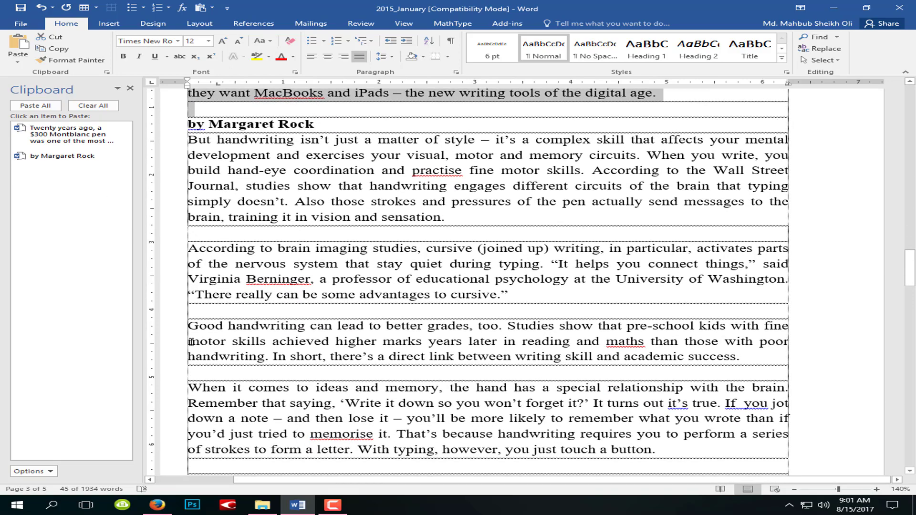
left_click(186, 326)
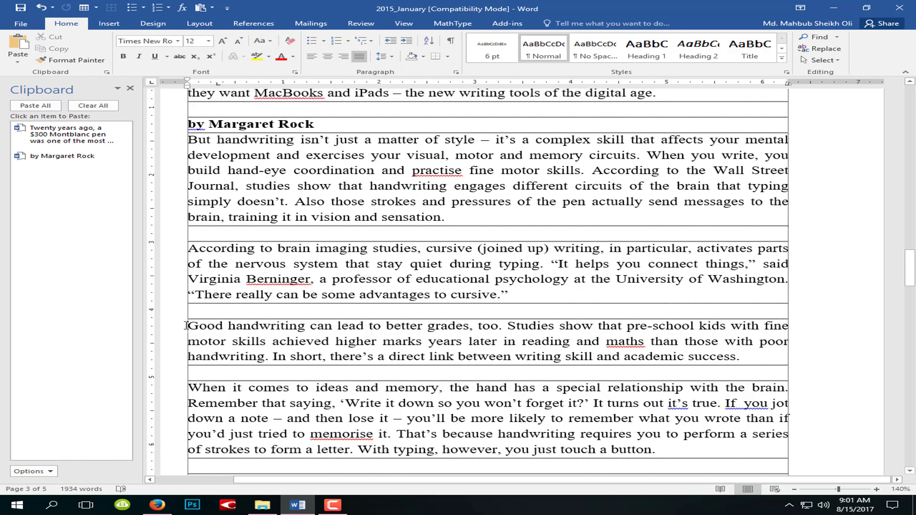
left_click(20, 46)
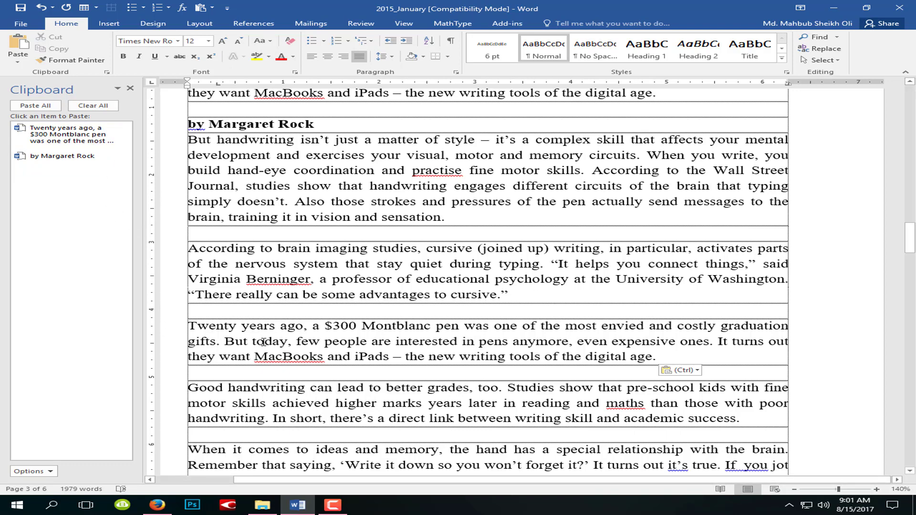
scroll(263, 342, "up", 5)
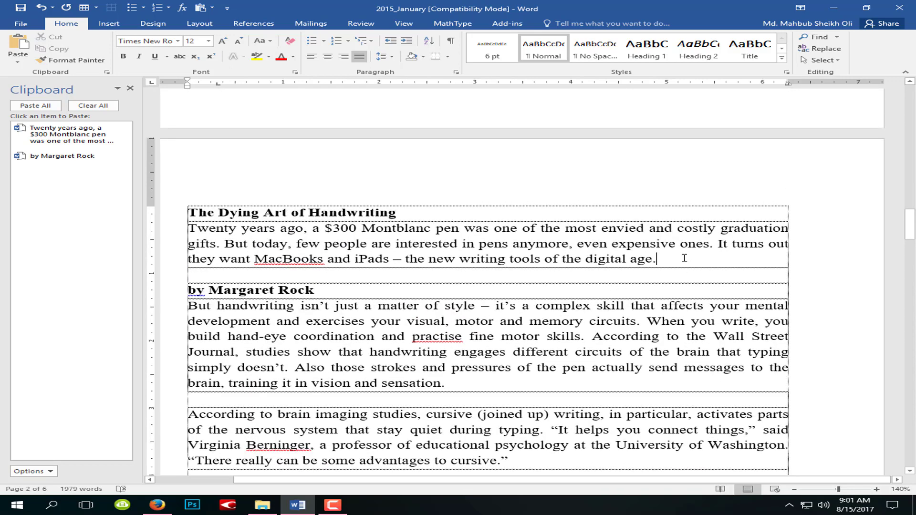
scroll(429, 290, "down", 1)
scroll(309, 288, "down", 1)
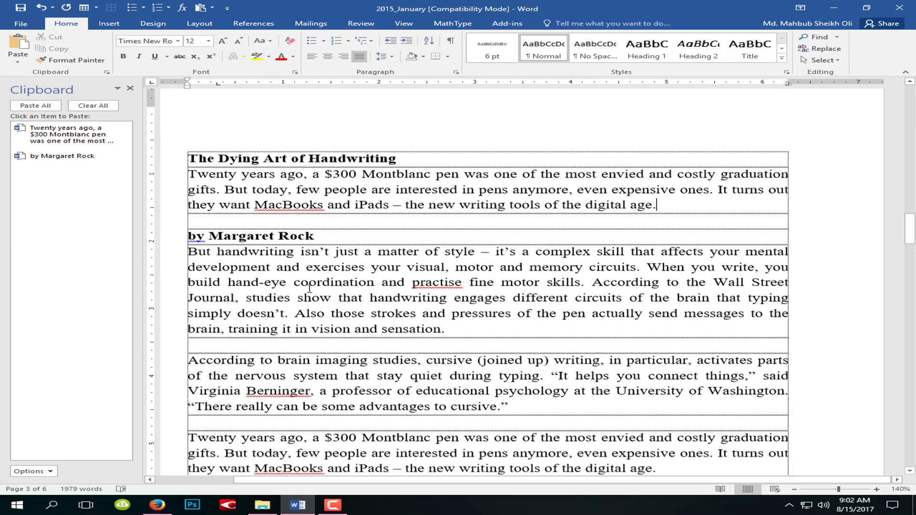
scroll(310, 288, "down", 1)
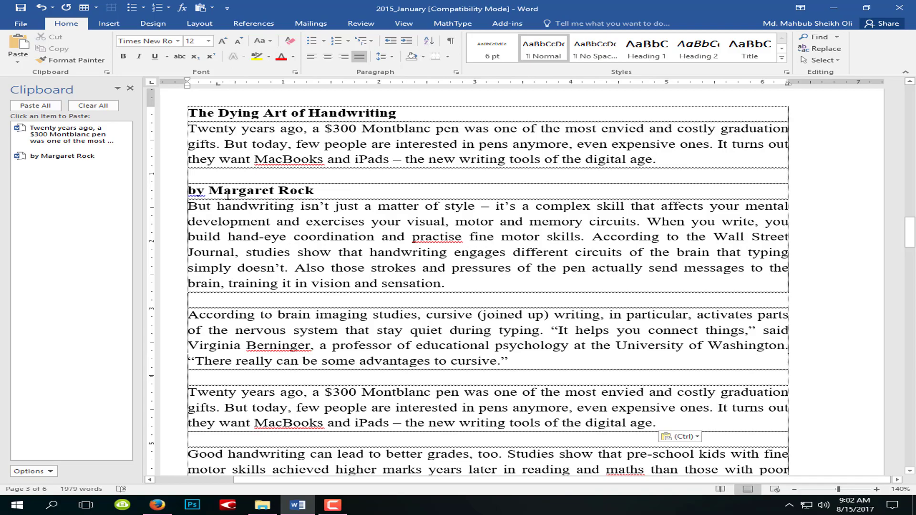
scroll(215, 238, "down", 1)
scroll(216, 238, "down", 2)
scroll(210, 174, "up", 2)
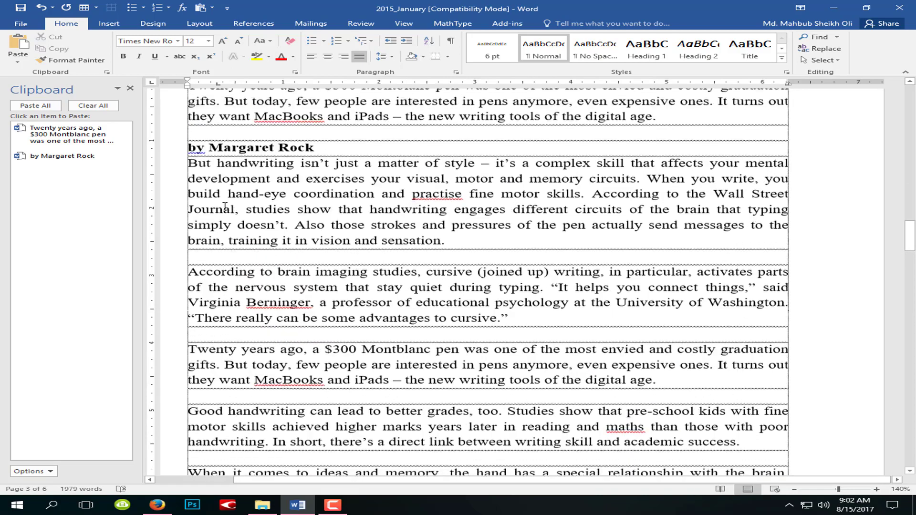
scroll(216, 267, "down", 4)
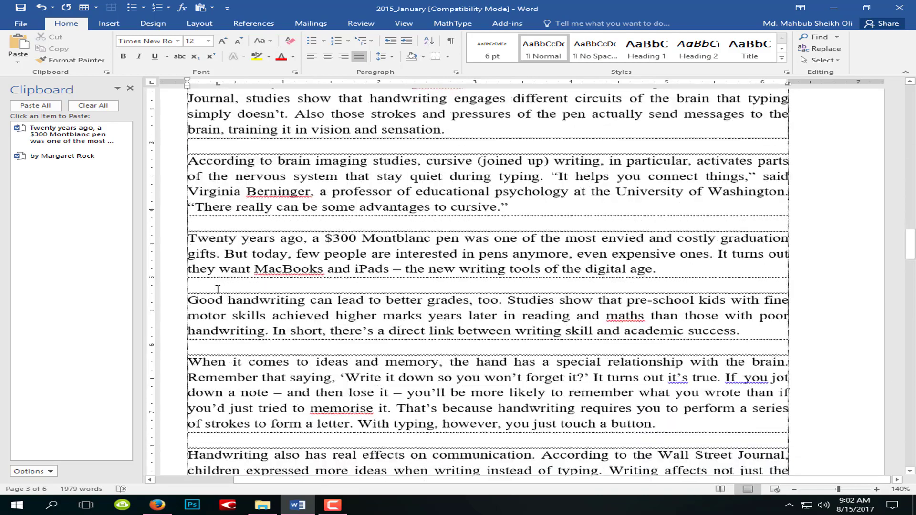
scroll(195, 265, "down", 2)
Drag the 'Good handwriting' paragraph down to sit just before 'Handwriting also'
triple_click(261, 237)
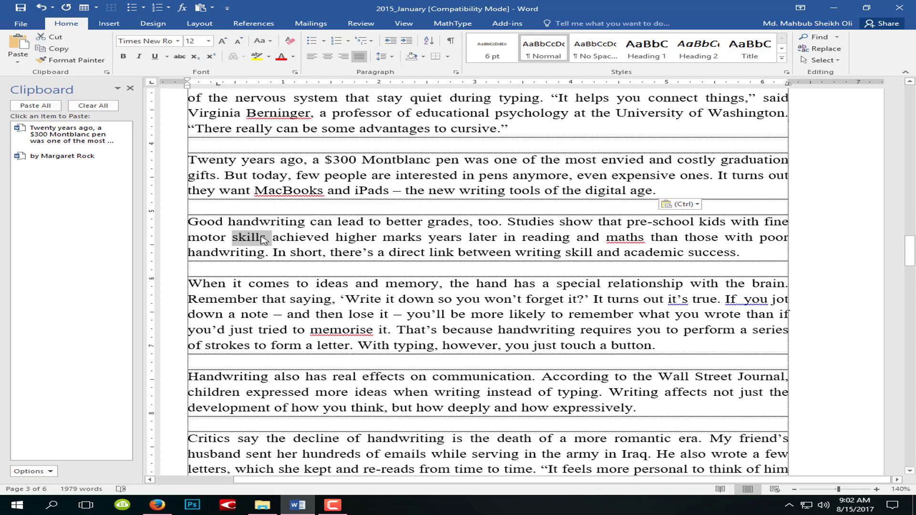
left_click(239, 262)
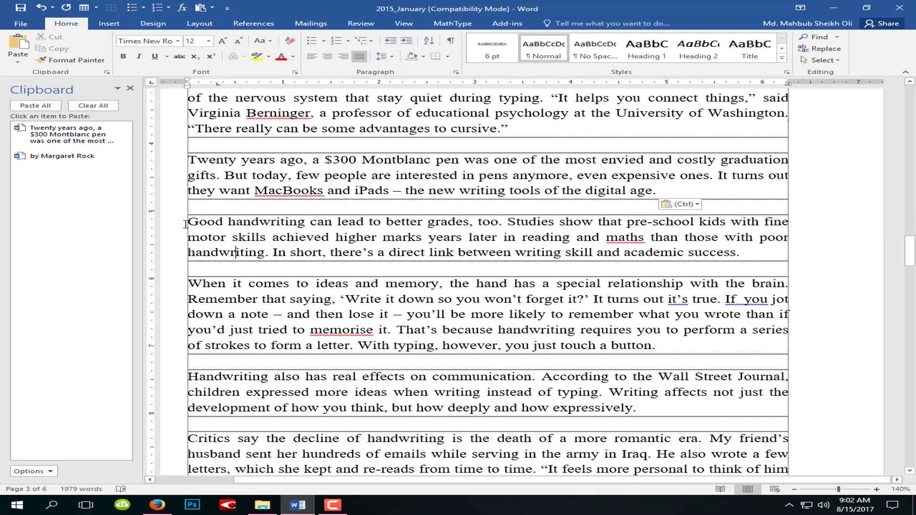
left_click_drag(174, 227, 202, 271)
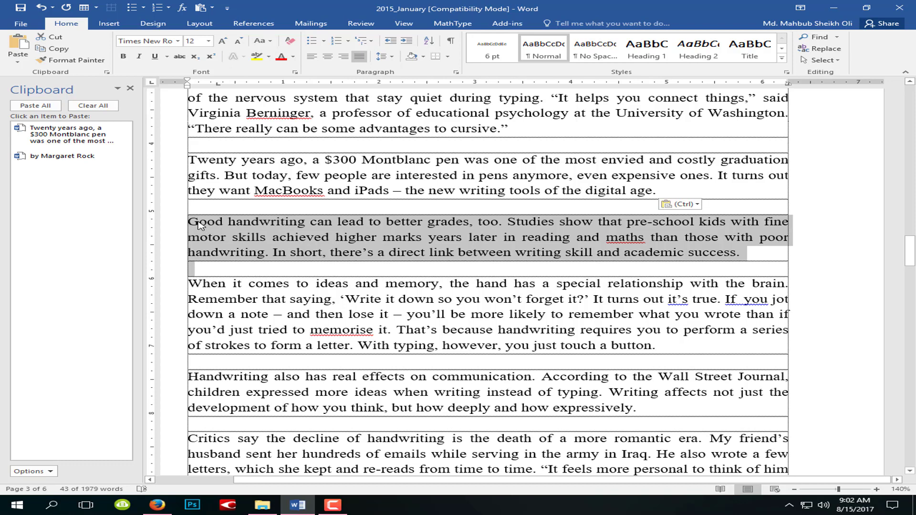
left_click_drag(198, 225, 200, 379)
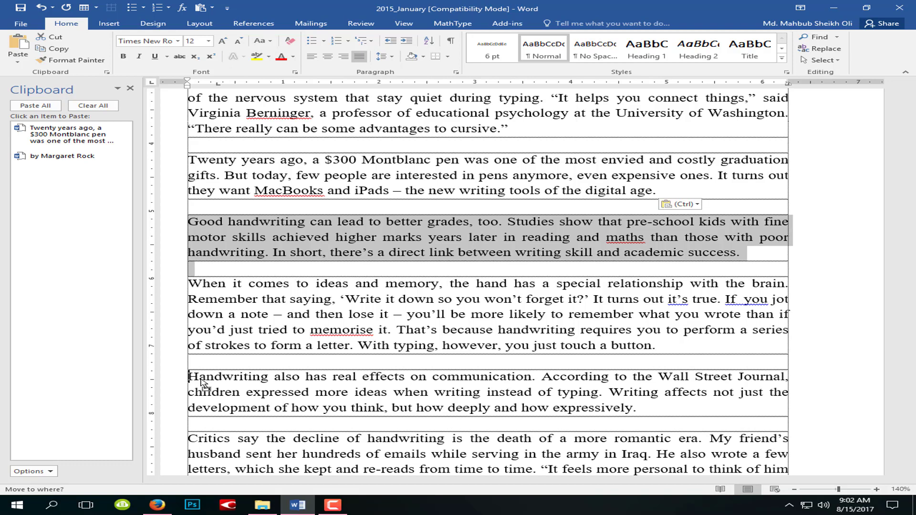
left_click_drag(201, 381, 200, 380)
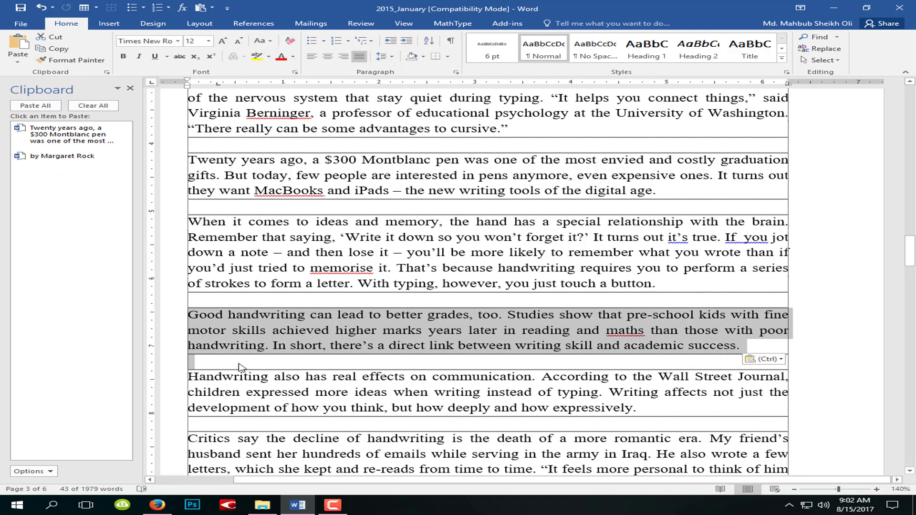
Select the 'Handwriting also has real effects' paragraph and Ctrl+drag a copy above 'Good handwriting'
scroll(261, 351, "down", 3)
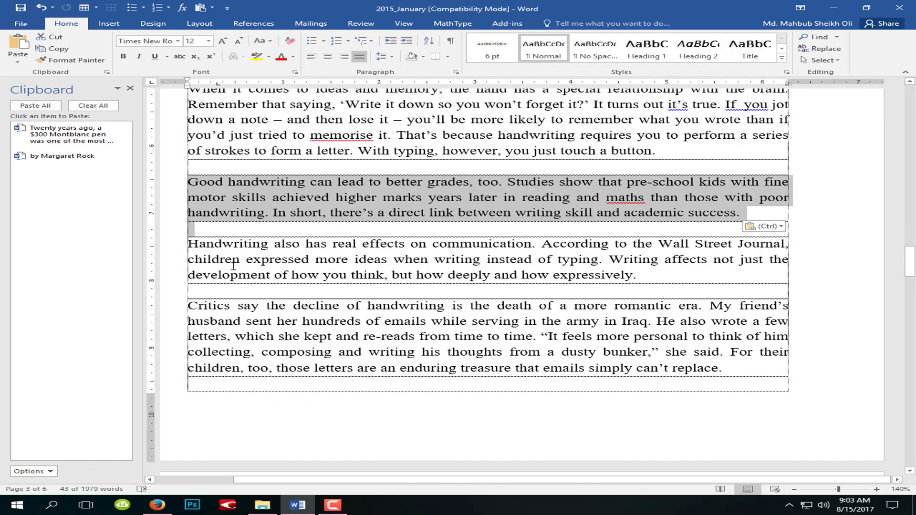
left_click(233, 266)
left_click_drag(162, 246, 195, 277)
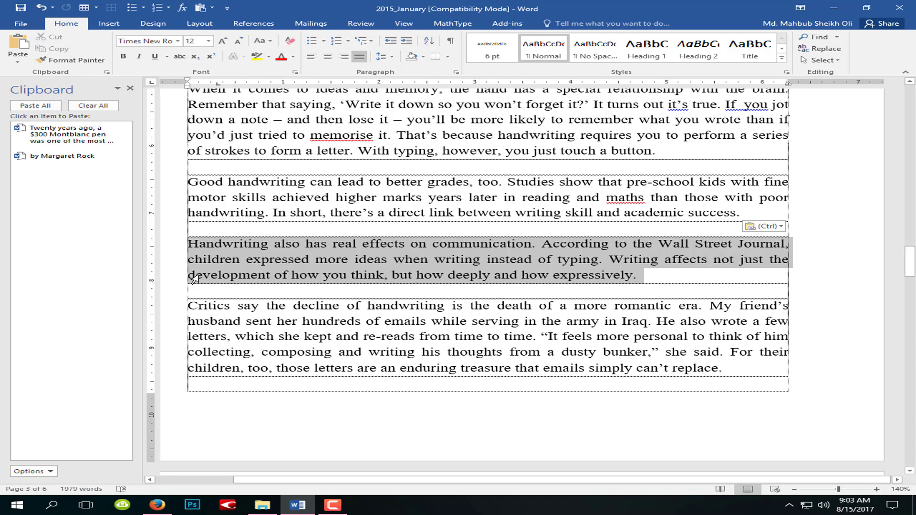
left_click_drag(195, 278, 205, 290)
left_click_drag(204, 290, 205, 290)
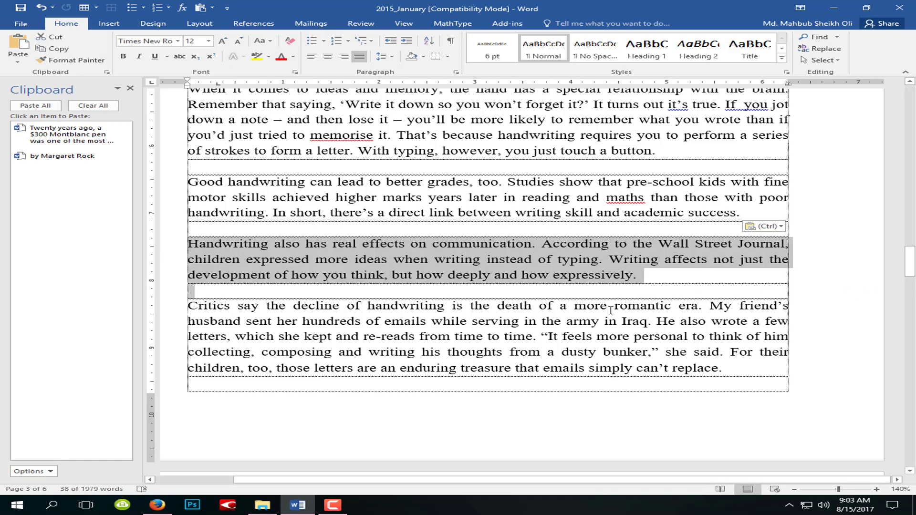
scroll(390, 306, "down", 3)
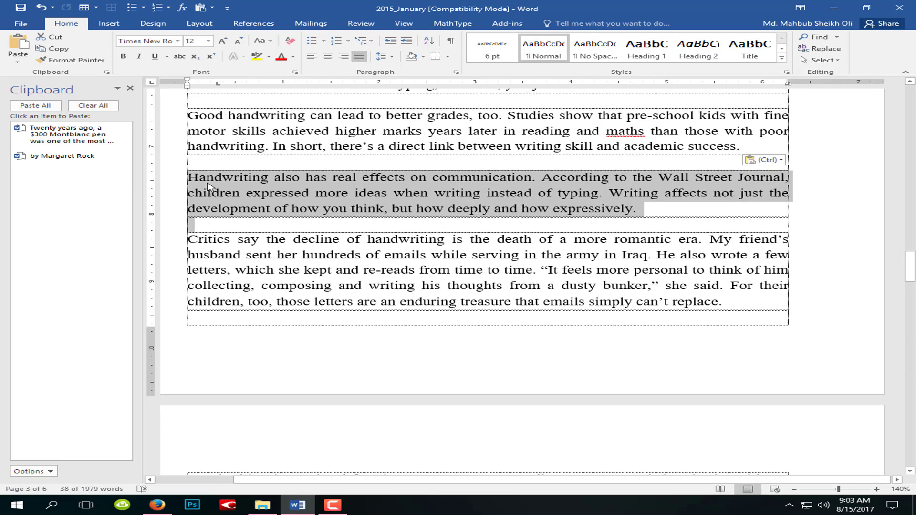
left_click_drag(208, 186, 210, 346)
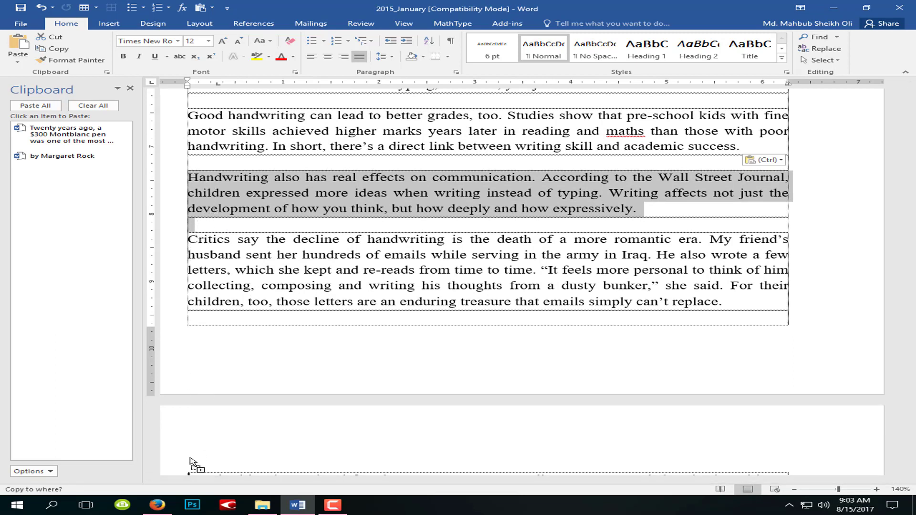
left_click_drag(210, 346, 200, 125)
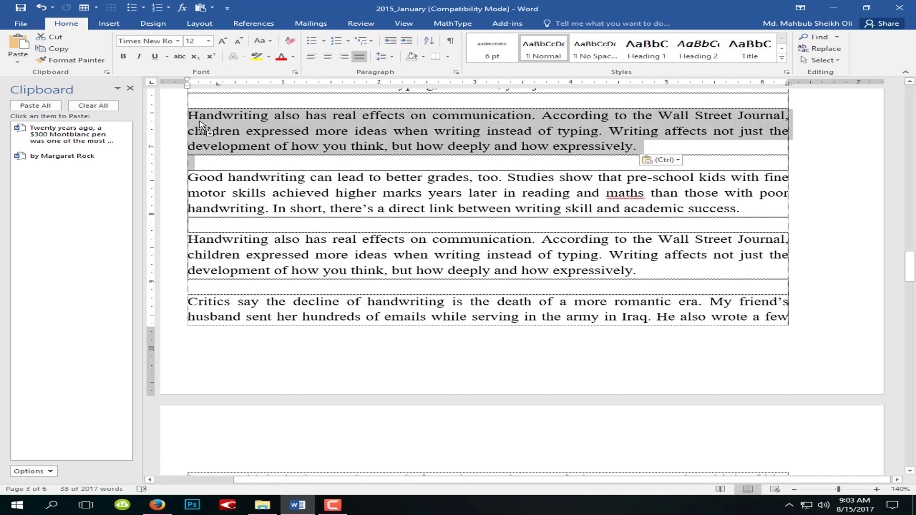
scroll(200, 143, "up", 2)
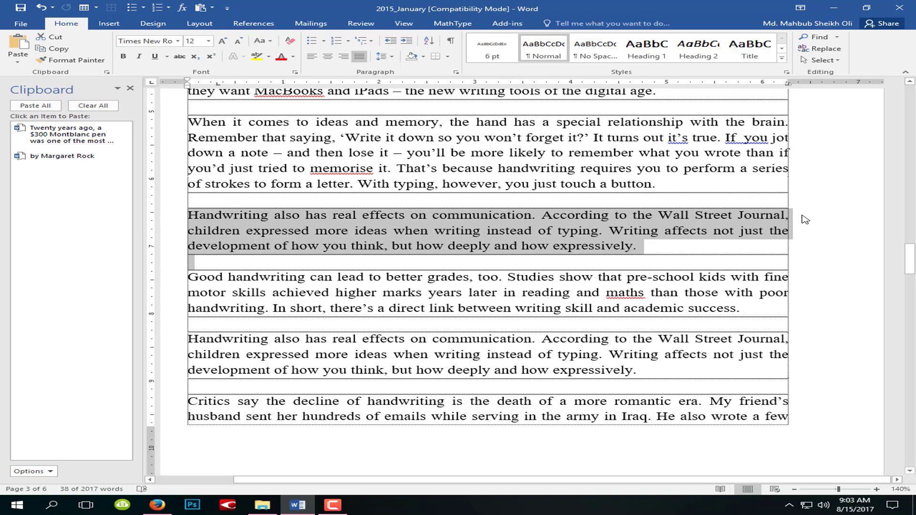
Type 'wwww.google.com' after 'touch a button.' and select the new text
left_click(692, 193)
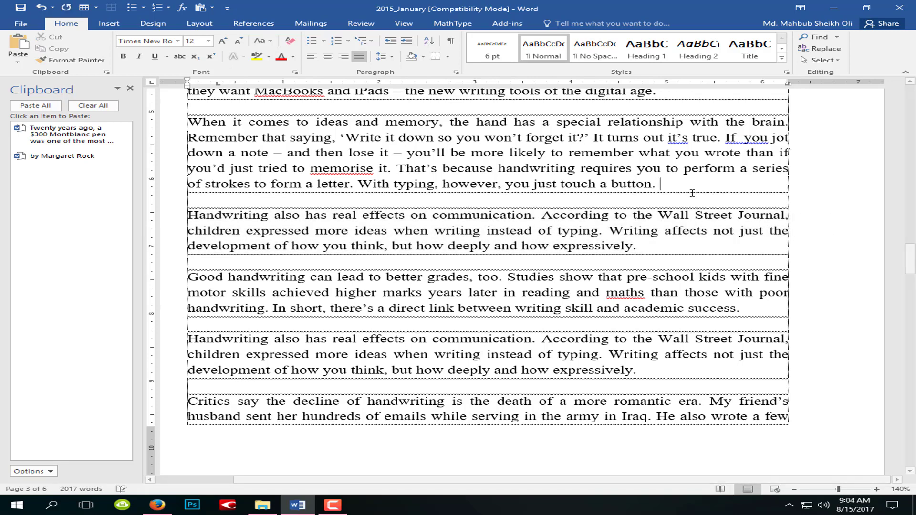
type("wwww.go")
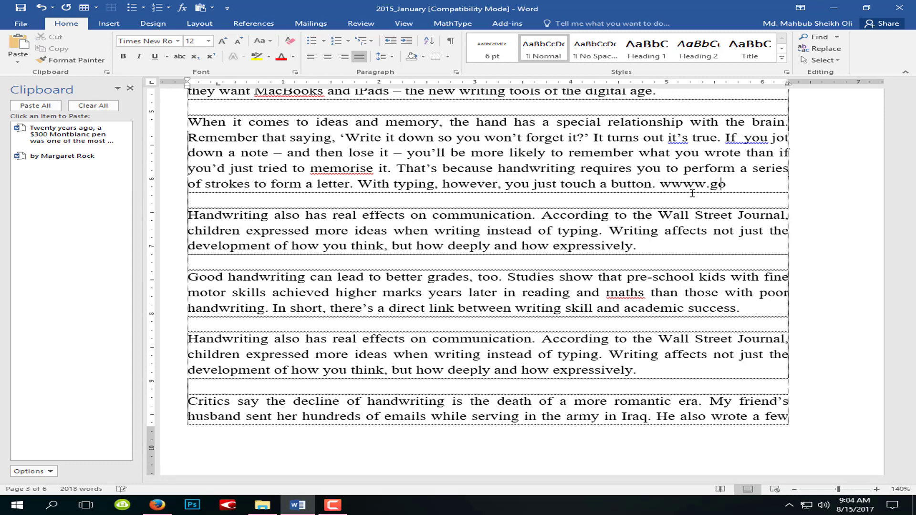
type("ogle.com")
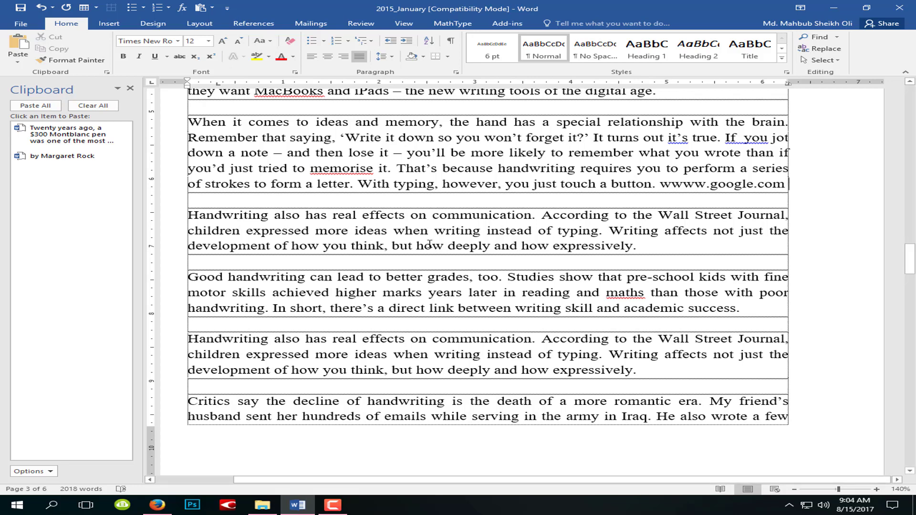
left_click_drag(662, 185, 785, 189)
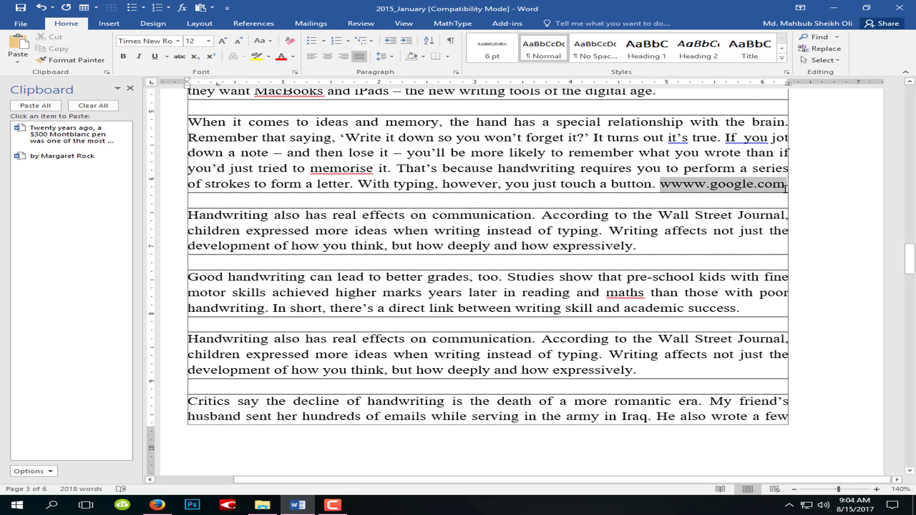
Cancel the Hyperlink dialog, underline 'wwww.google.com', and show the Font Color choices
right_click(747, 188)
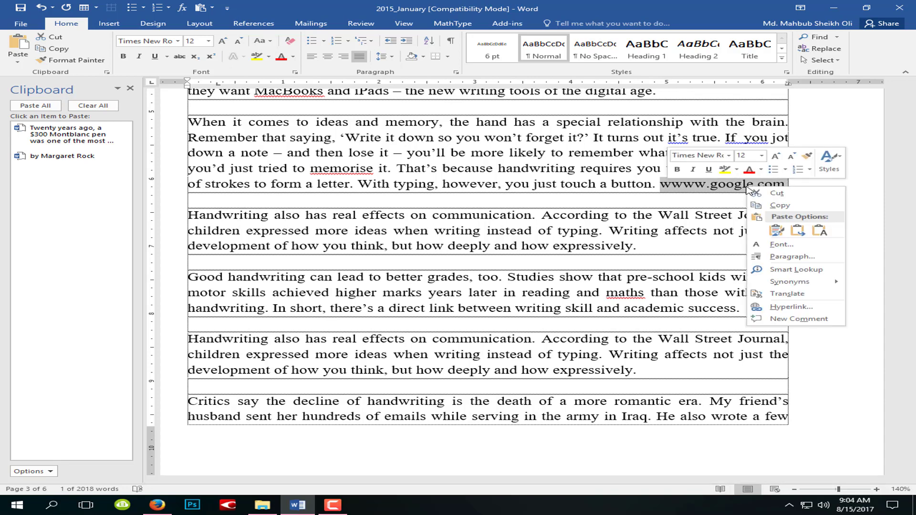
left_click(766, 307)
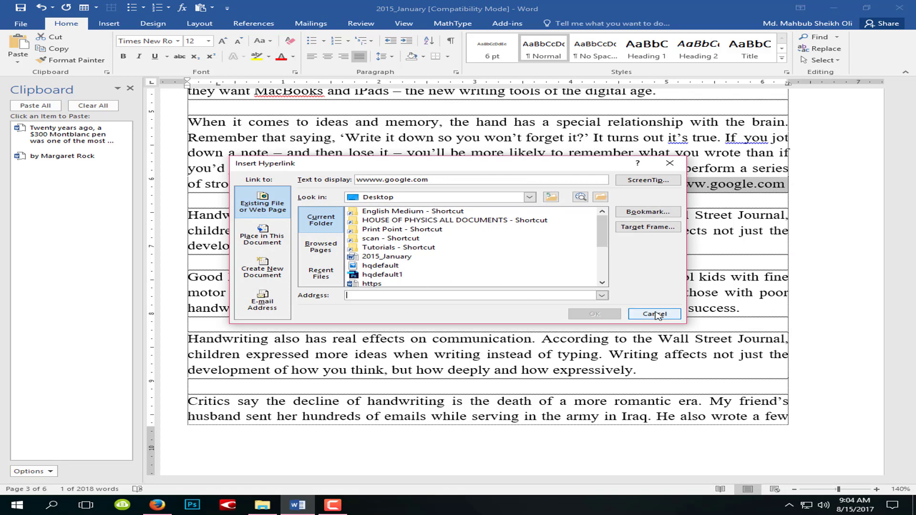
left_click(656, 314)
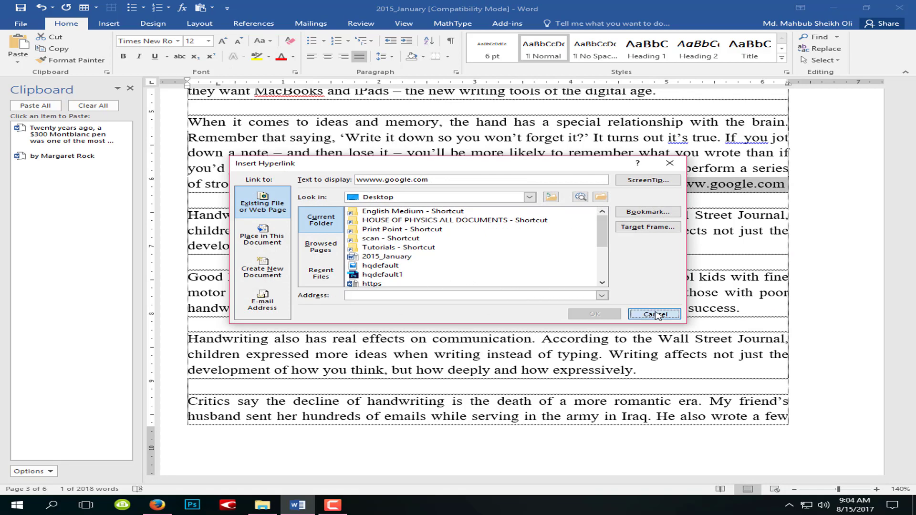
left_click(694, 190)
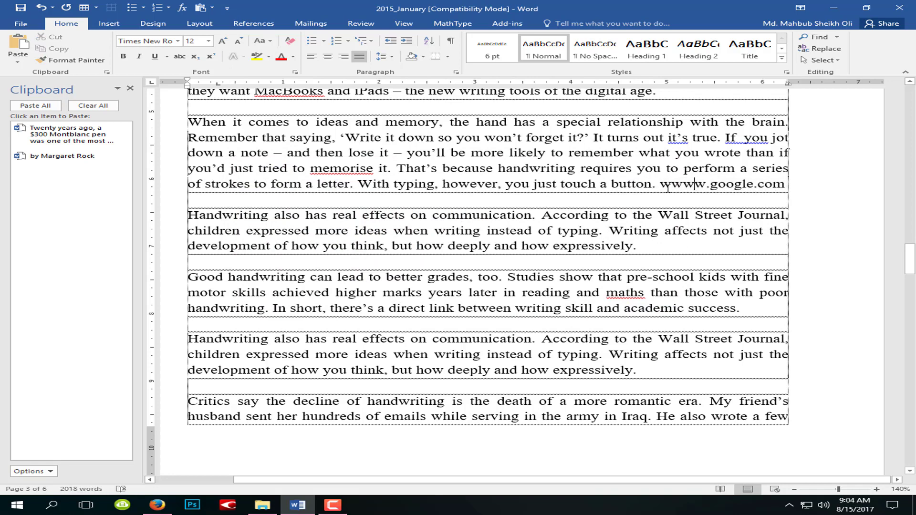
left_click_drag(660, 187, 778, 193)
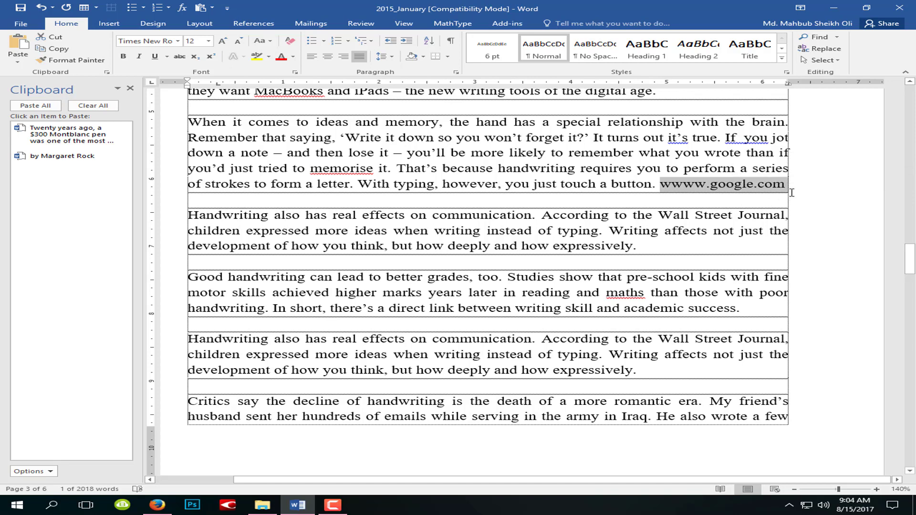
key("ctrl+u")
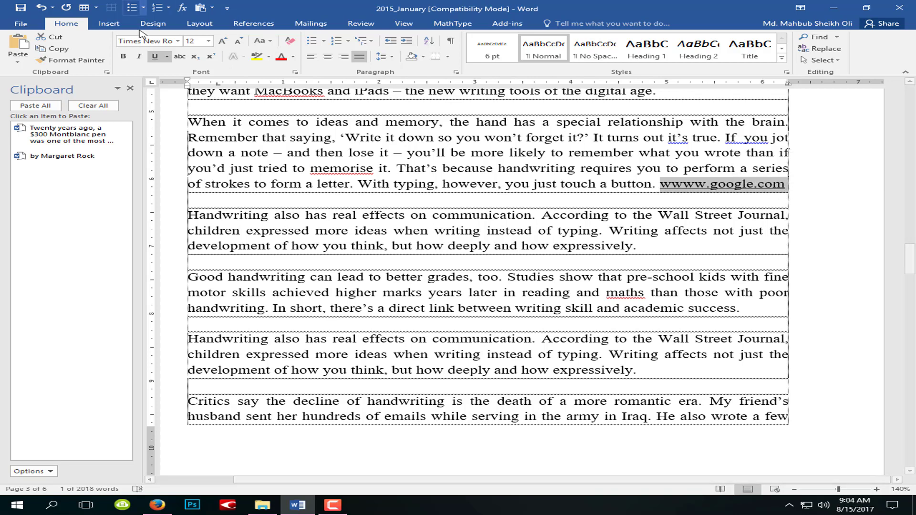
left_click(293, 56)
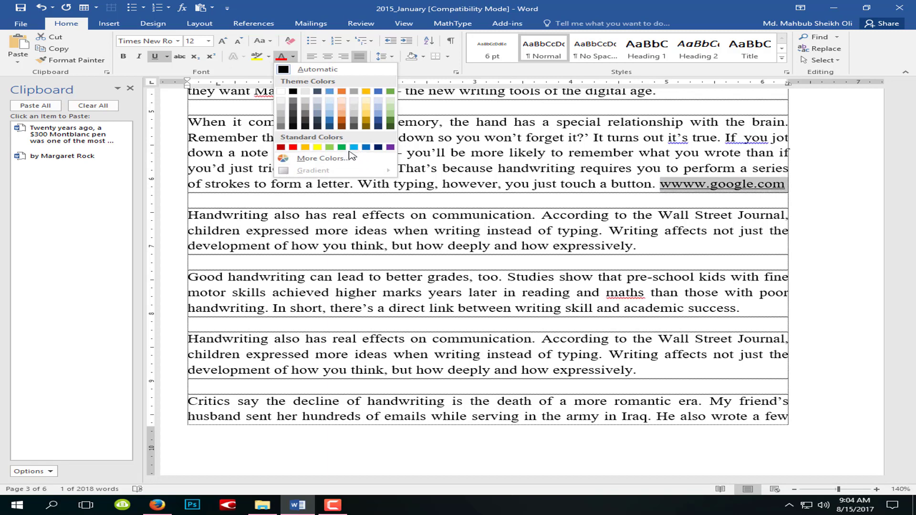
Colour the wwww.google.com address red and copy it to the clipboard
left_click(293, 146)
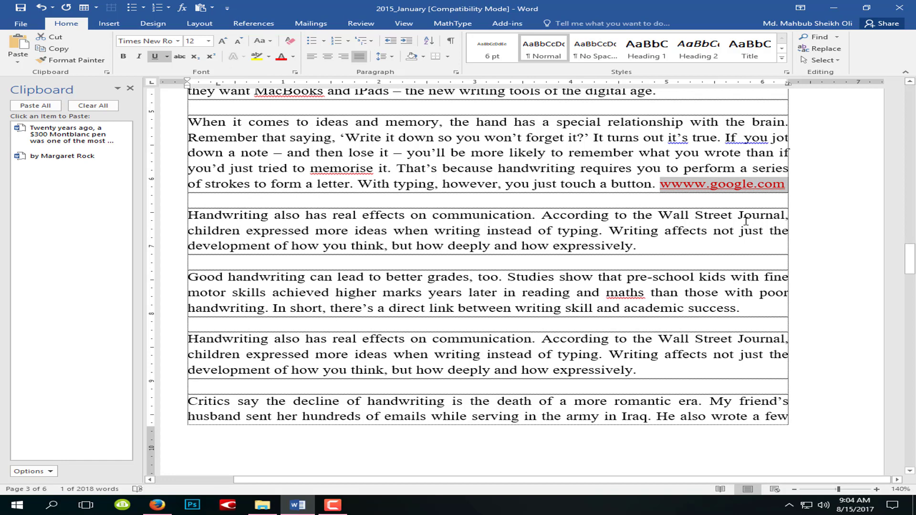
key("ctrl+c")
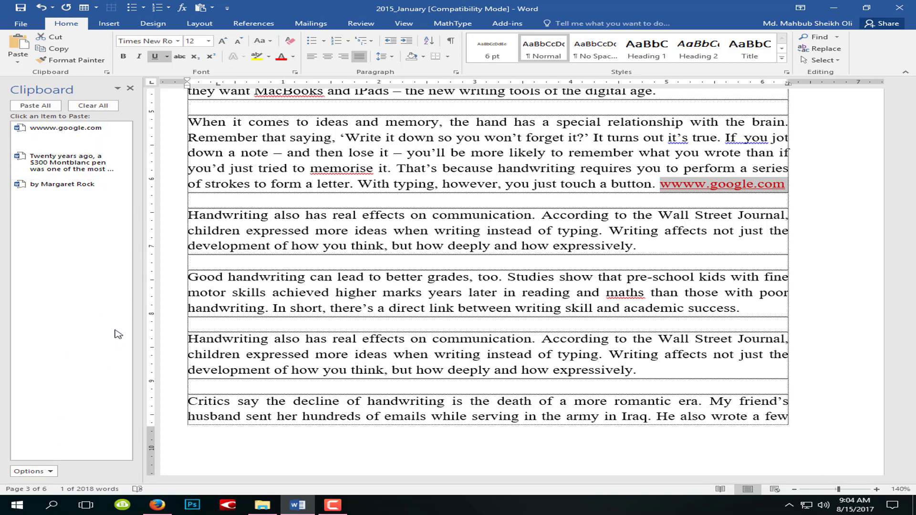
left_click(665, 249)
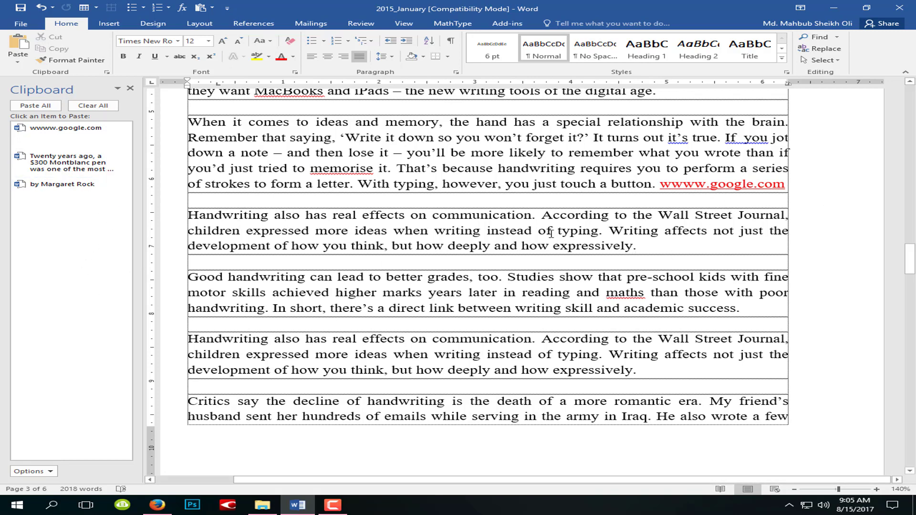
Copy the word 'Good' and paste it after 'expressively.' at the paragraph end
triple_click(203, 220)
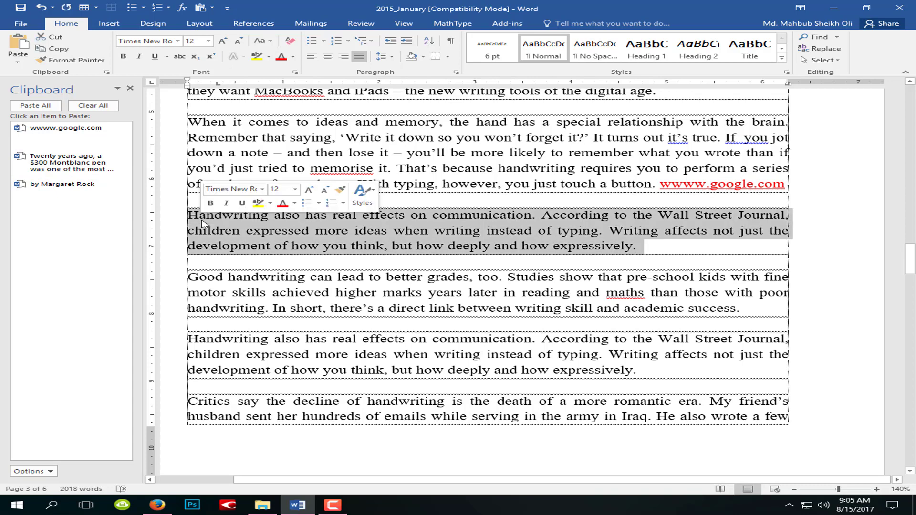
double_click(199, 278)
key("ctrl+c")
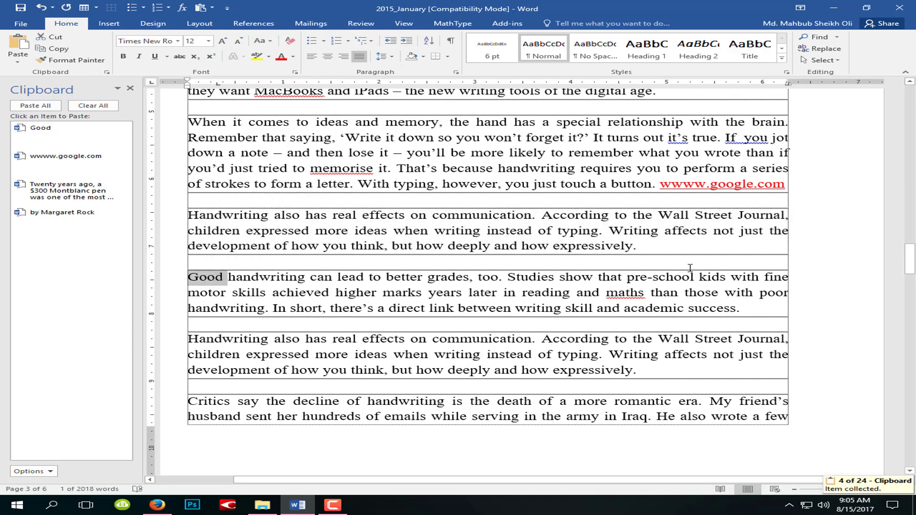
left_click(684, 252)
key("ctrl+v")
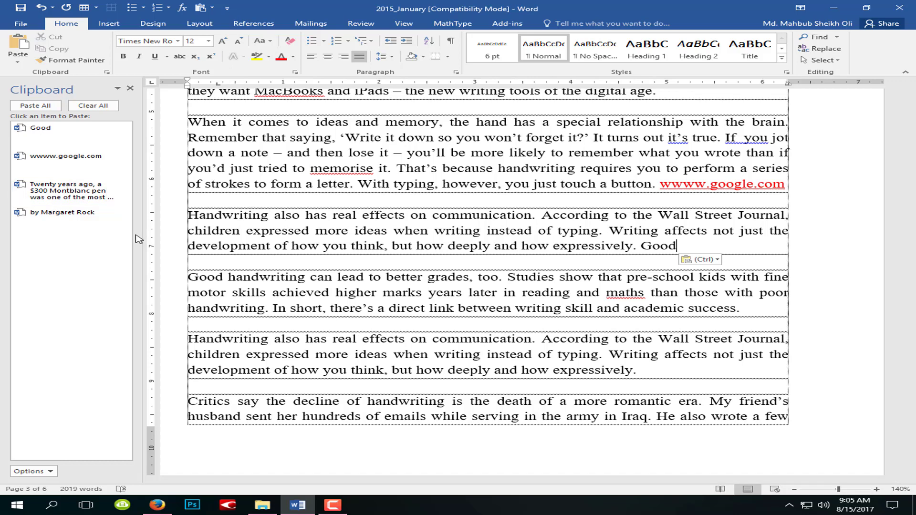
Paste the red wwww.google.com address after 'Good', after 'success.' and after the last 'expressively.'
left_click(72, 162)
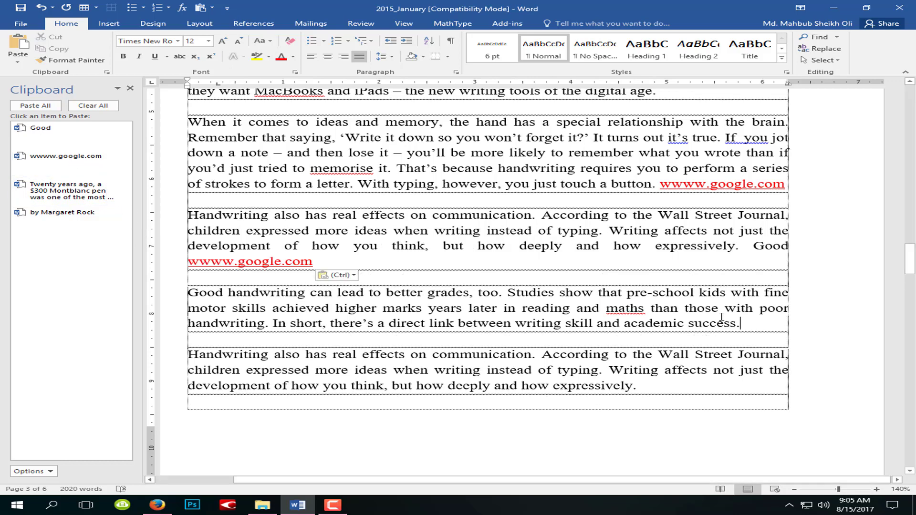
left_click(61, 159)
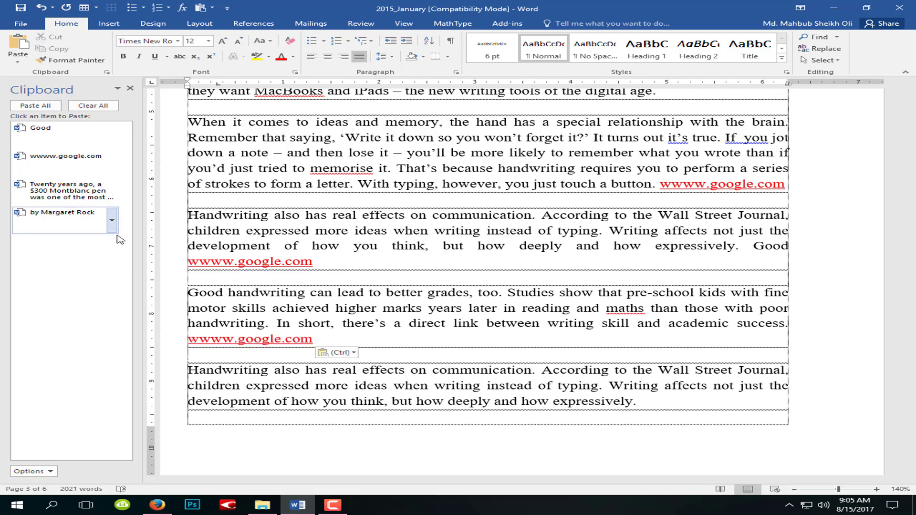
scroll(649, 260, "down", 3)
scroll(649, 259, "down", 2)
left_click(656, 232)
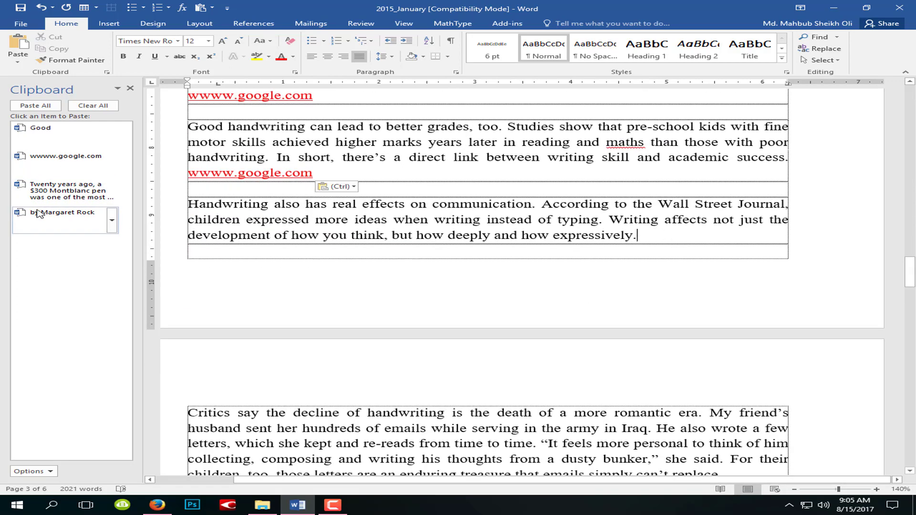
left_click(41, 160)
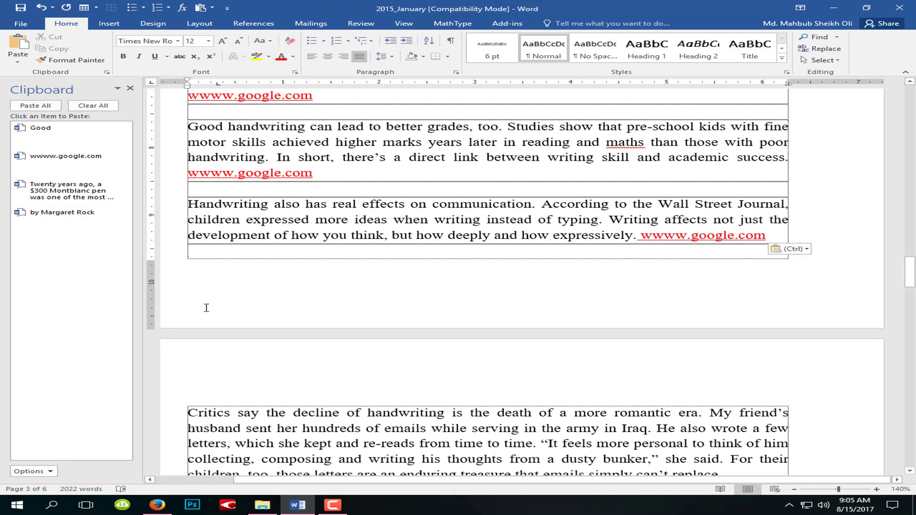
scroll(210, 310, "down", 1)
Scroll through the edited exam passage to check it, then create a new blank document
scroll(225, 320, "down", 2)
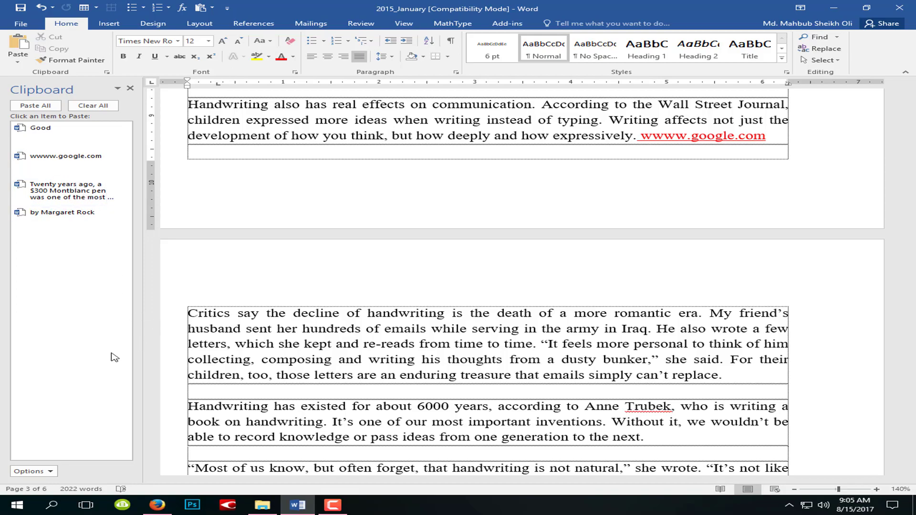
scroll(296, 362, "up", 2)
scroll(294, 306, "up", 3)
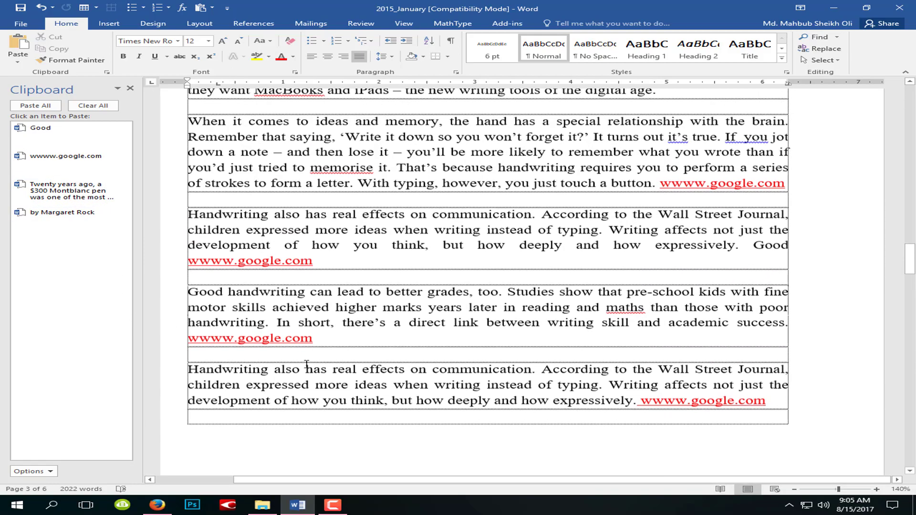
scroll(294, 306, "up", 1)
scroll(291, 310, "up", 5)
scroll(279, 327, "up", 4)
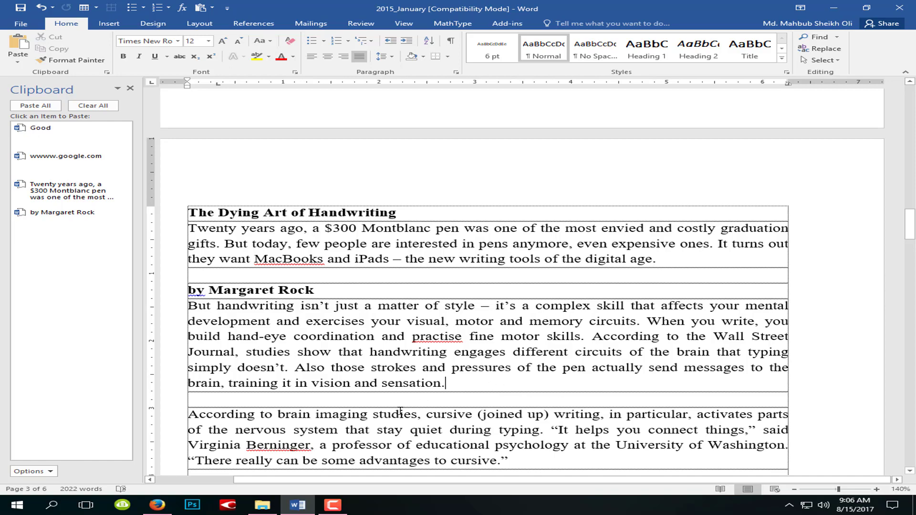
scroll(405, 420, "up", 6)
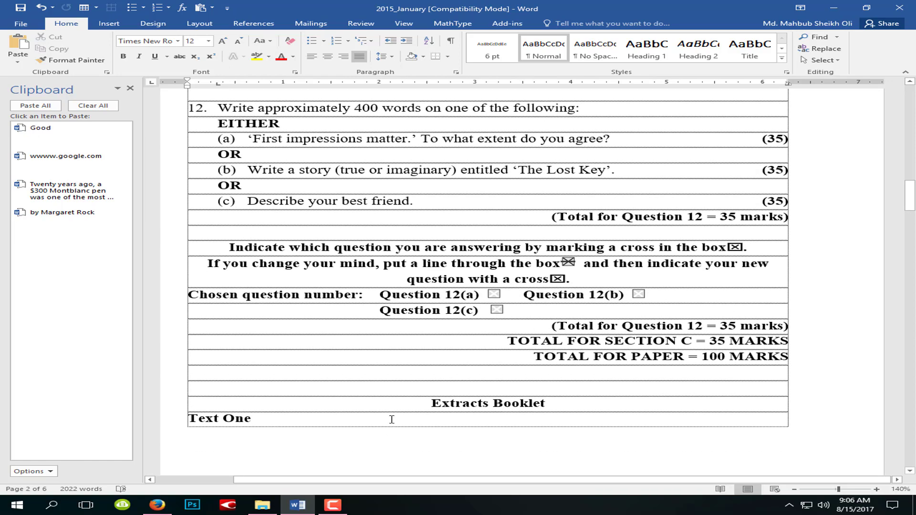
key("ctrl+n")
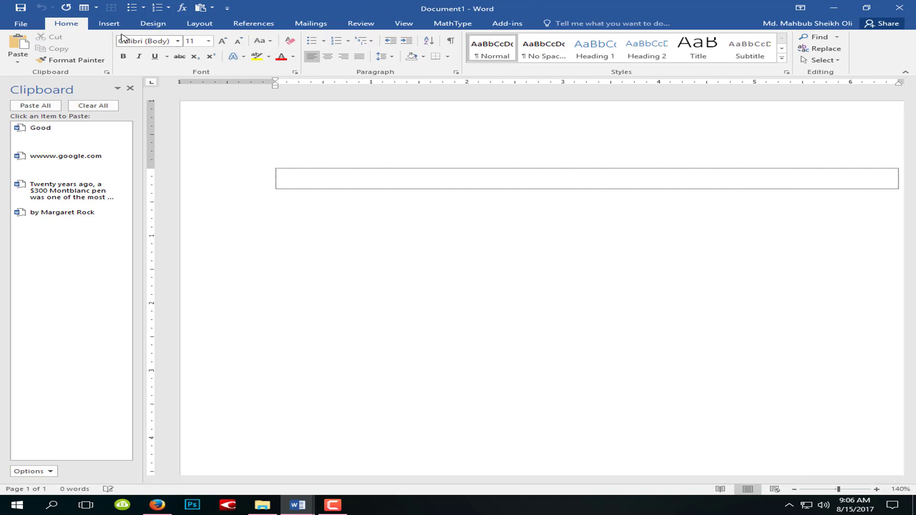
Insert a 9x2 table and type sample text (fdfdf, fdfd, f/df/d, fdfdf) into first-row cells
left_click(86, 8)
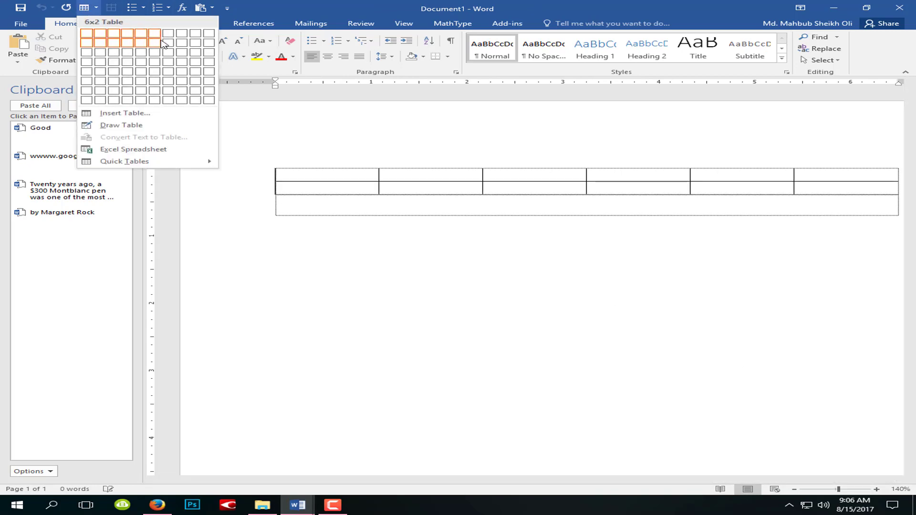
left_click(193, 52)
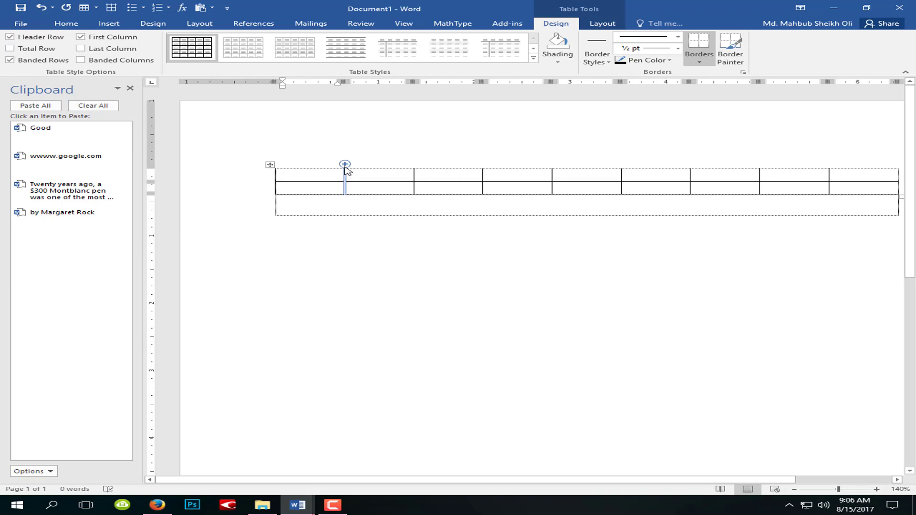
type("fdfdf")
left_click(522, 177)
type("fdfd")
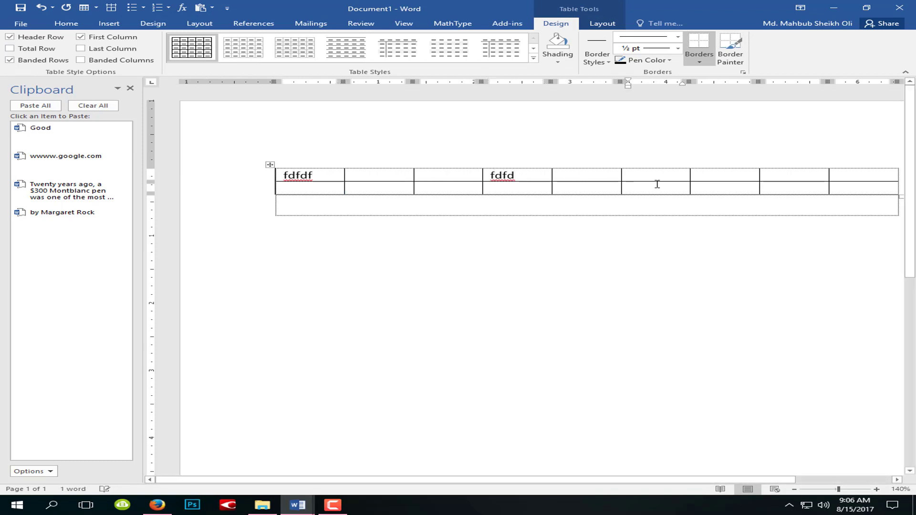
left_click(654, 186)
type("f")
double_click(664, 175)
type("df")
key("Return")
type("d")
left_click(711, 179)
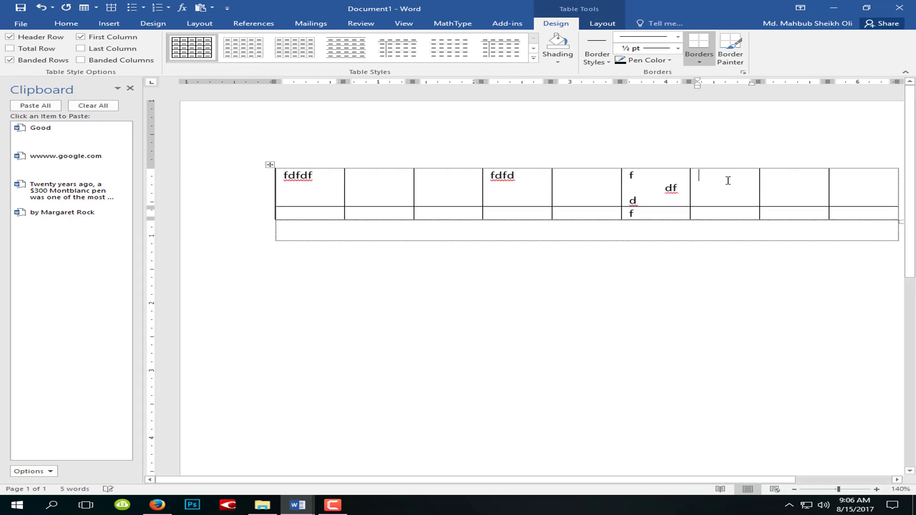
type("fdfdf")
Select the whole sample-text table and copy it
left_click(270, 164)
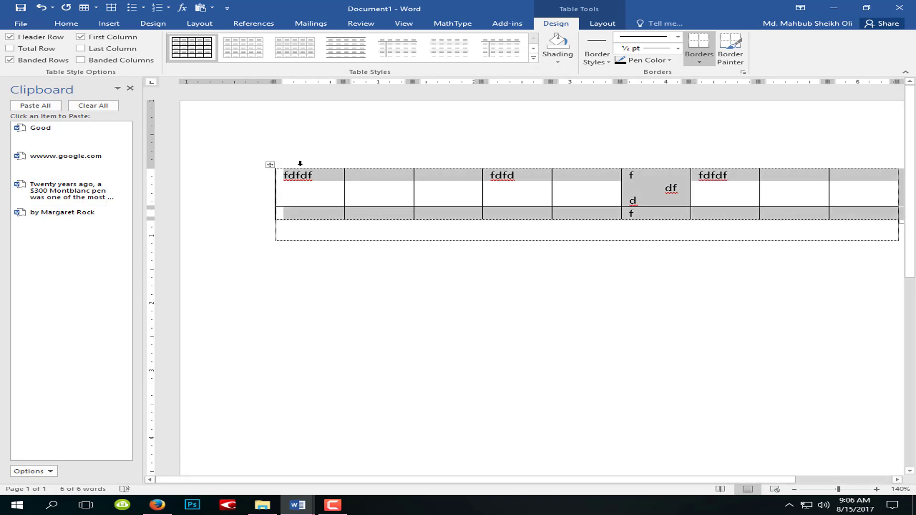
left_click(66, 23)
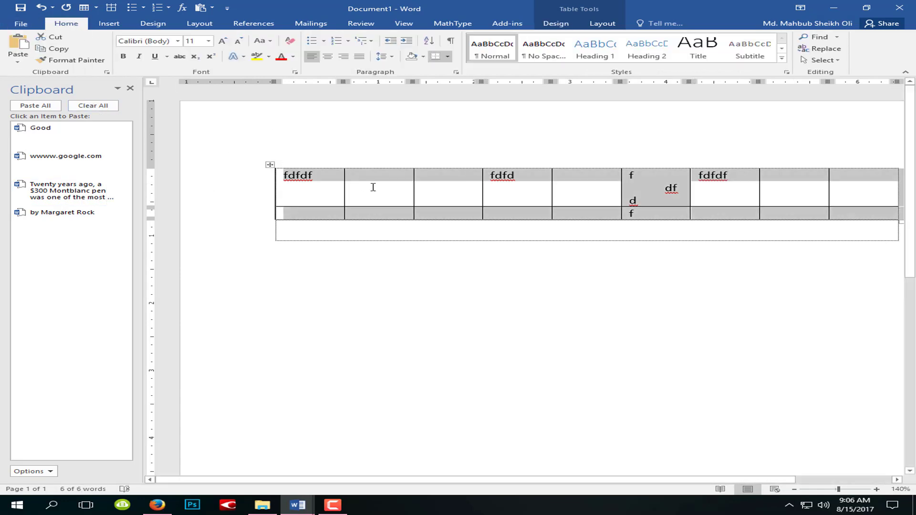
left_click(373, 187)
left_click(269, 164)
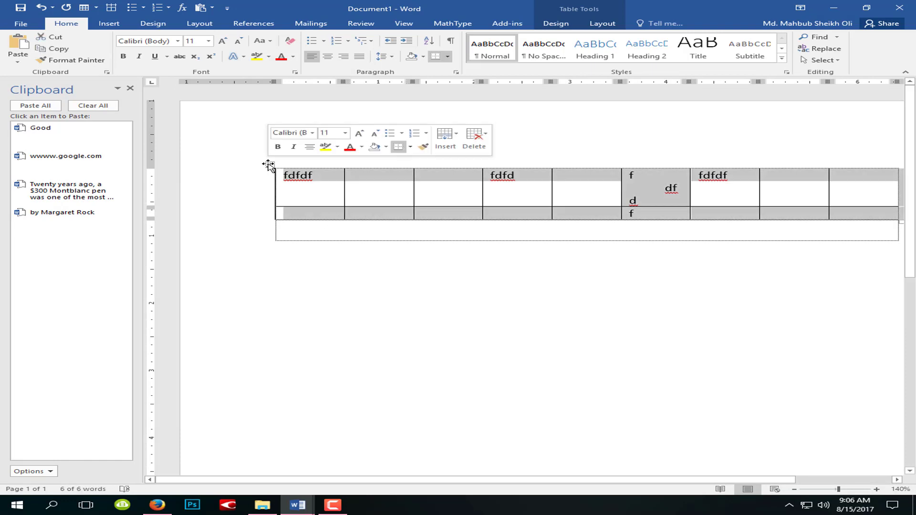
left_click(54, 49)
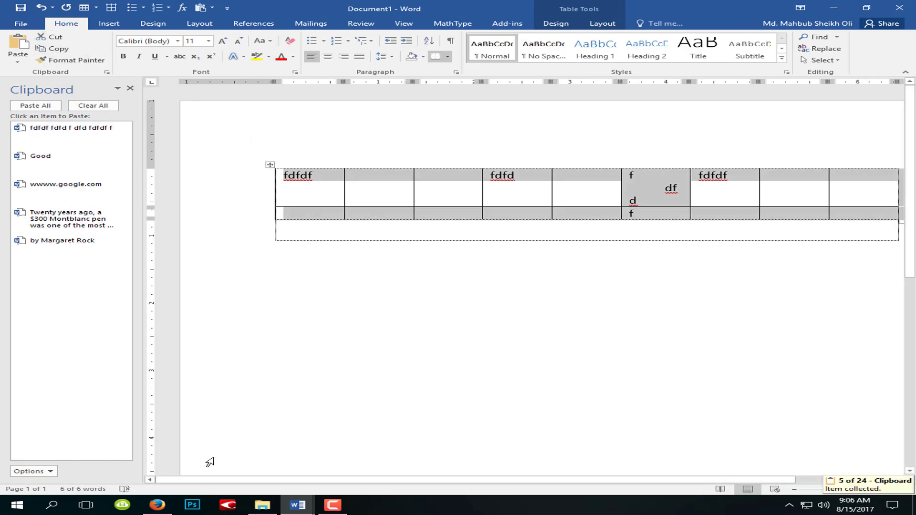
left_click(157, 505)
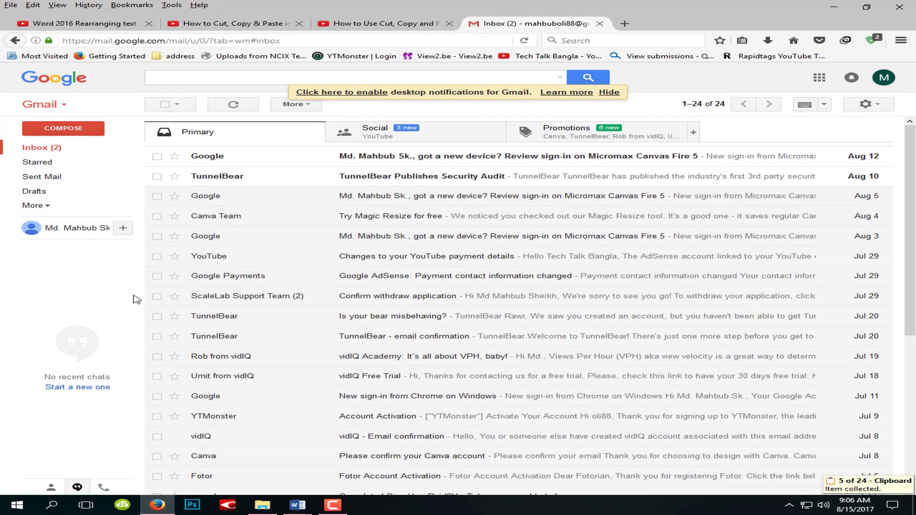
Compose a new Gmail message and paste the copied Word table into its body
left_click(52, 131)
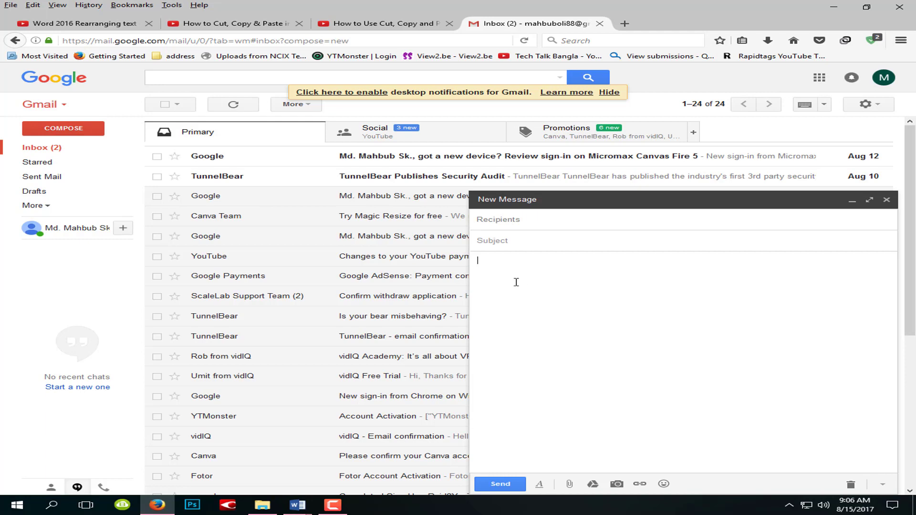
key("ctrl+v")
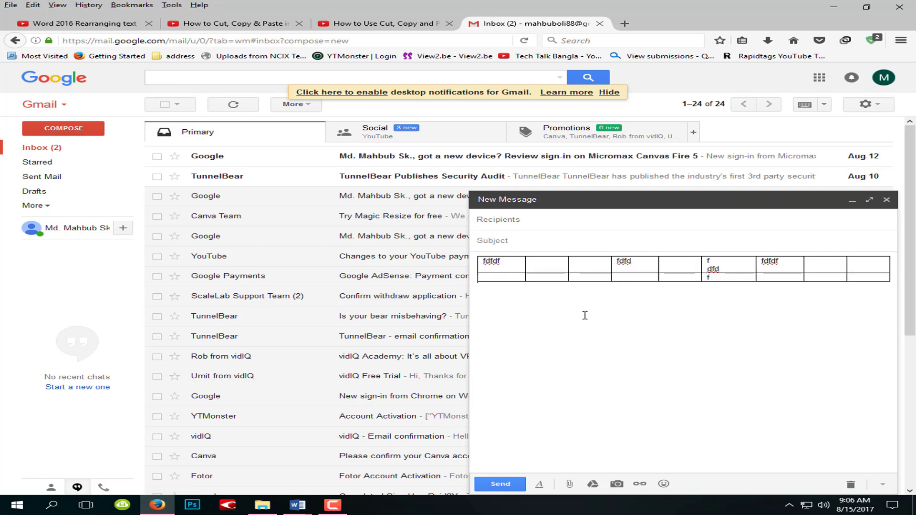
left_click(300, 510)
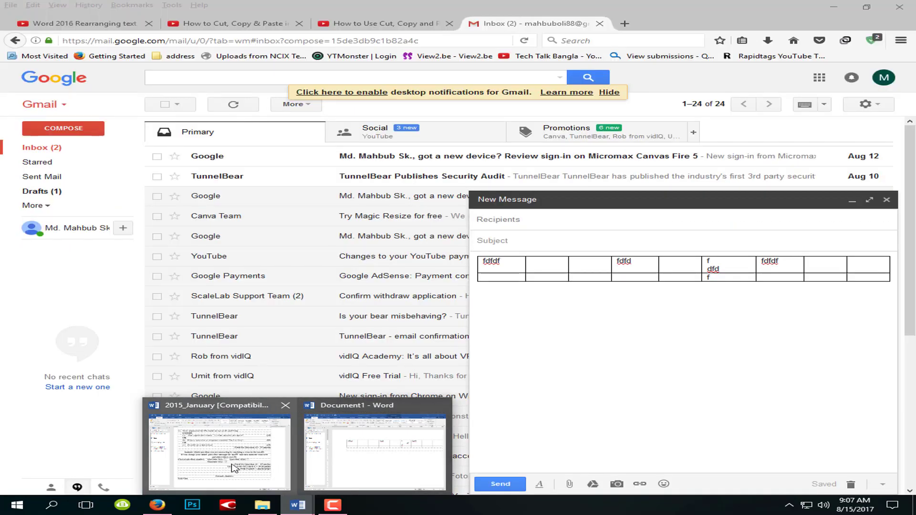
Bring the 2015_January exam document forward and place the cursor below TOTAL FOR PAPER
left_click(233, 467)
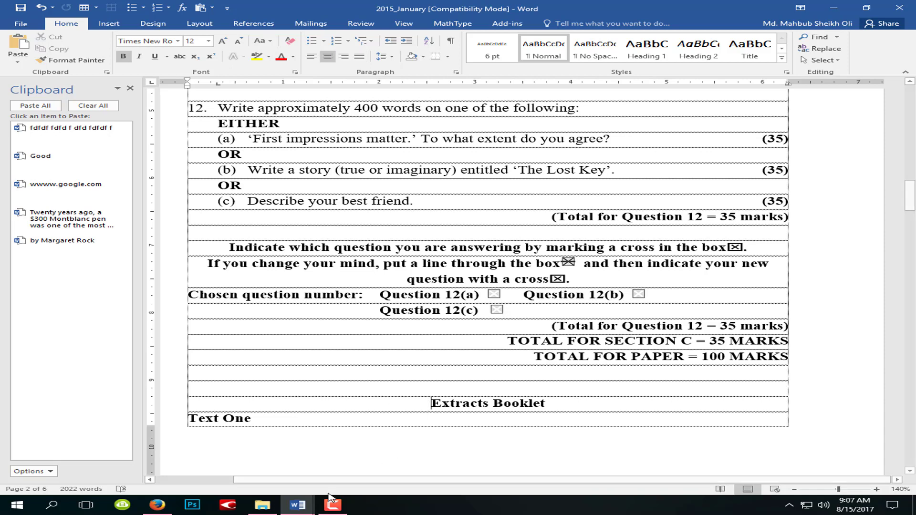
left_click(393, 367)
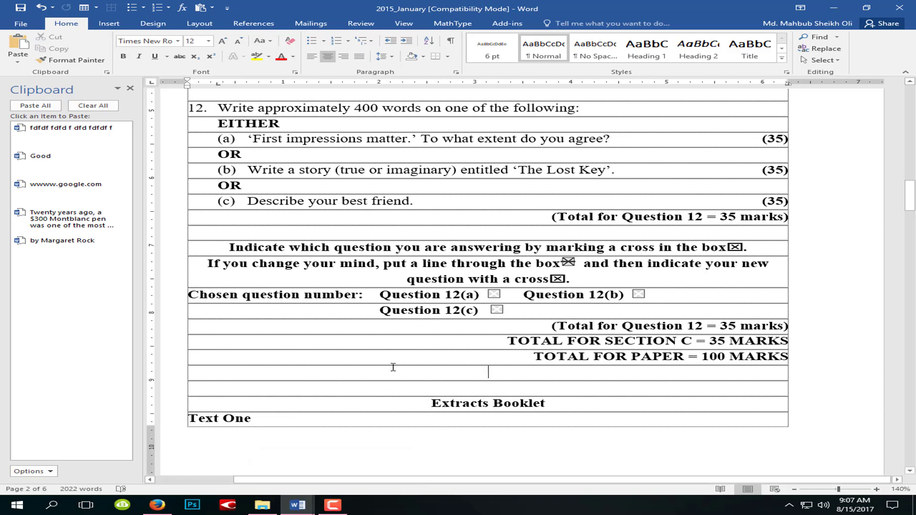